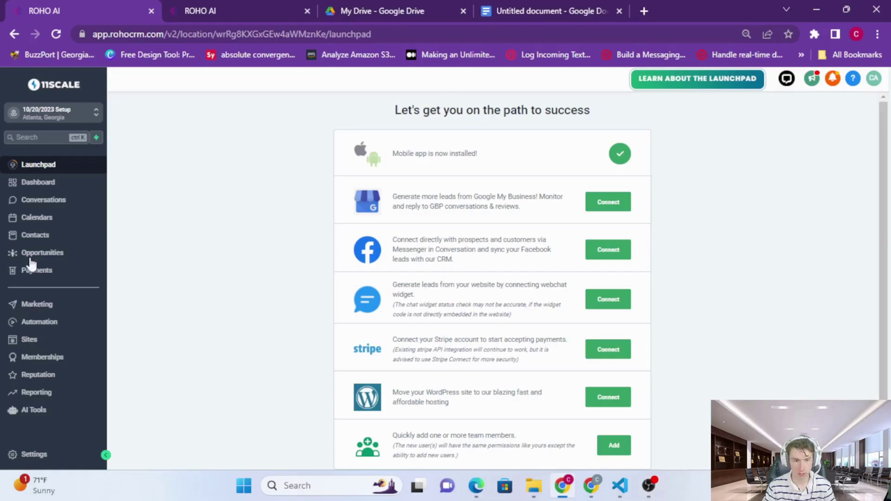
- Go from the Dashboard to Automation and open the AI Bot Workflows folder in the Workflow List
{"action": "left_click", "coordinate": [16, 185]}
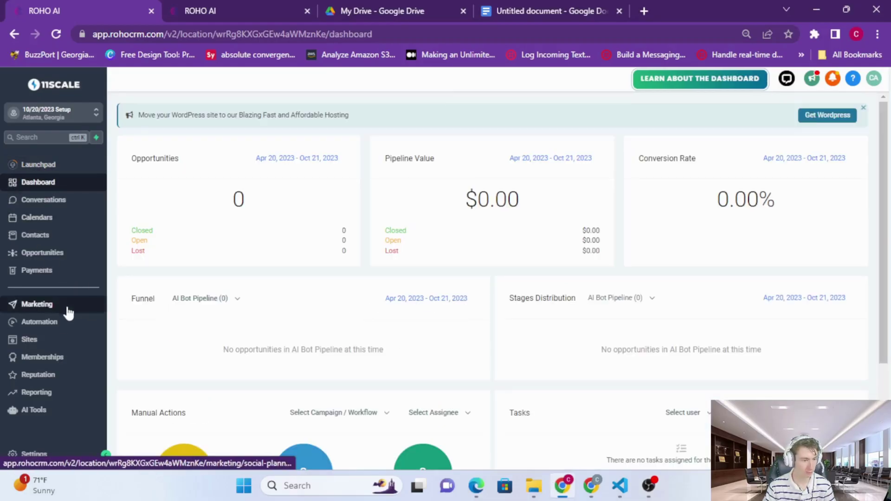
{"action": "left_click", "coordinate": [77, 333]}
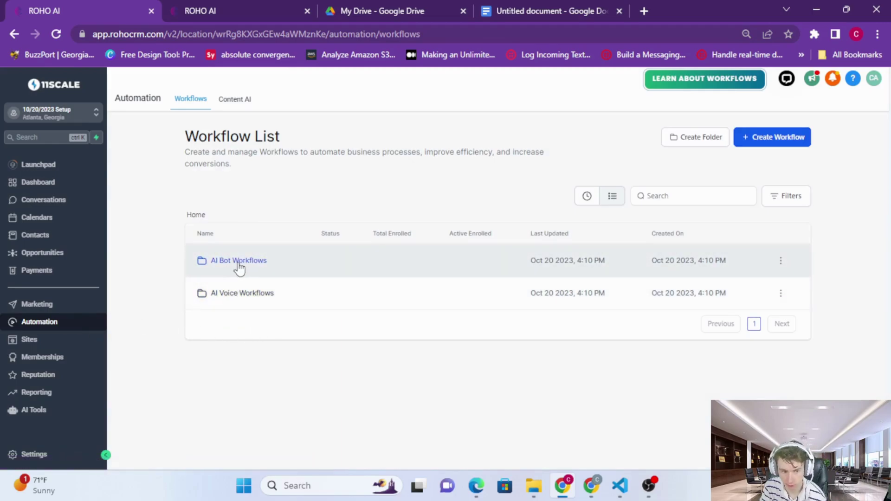
{"action": "left_click", "coordinate": [239, 261]}
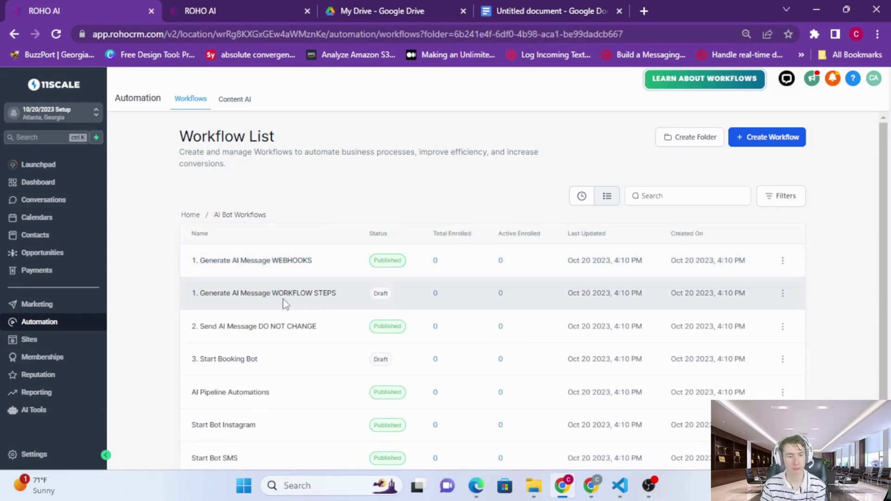
{"action": "scroll", "coordinate": [285, 304], "scroll_direction": "down", "scroll_amount": 1}
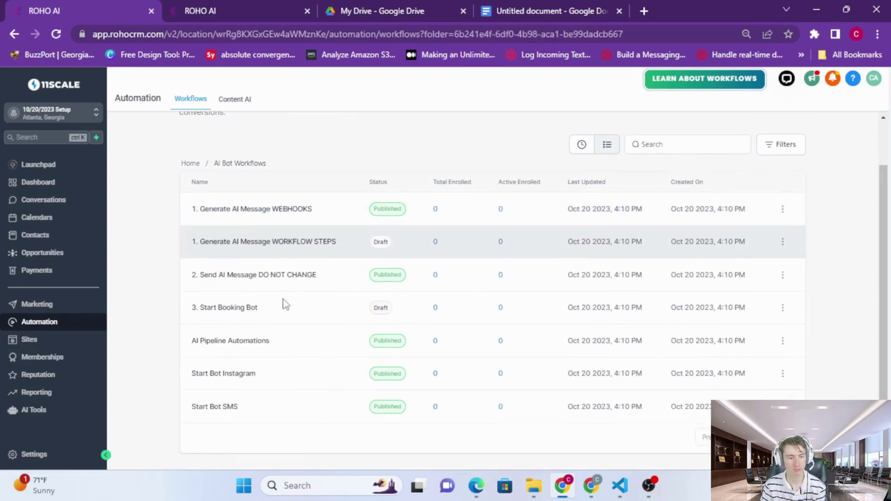
- Open 1. Generate AI Message WORKFLOW STEPS and review its Customer Replied Instagram and Facebook triggers
{"action": "left_click", "coordinate": [296, 242]}
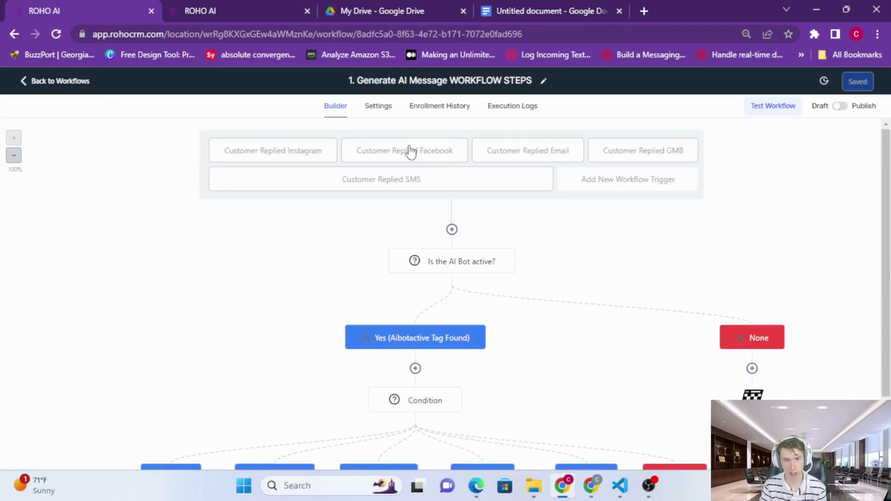
{"action": "left_click", "coordinate": [268, 153]}
{"action": "left_click", "coordinate": [395, 221]}
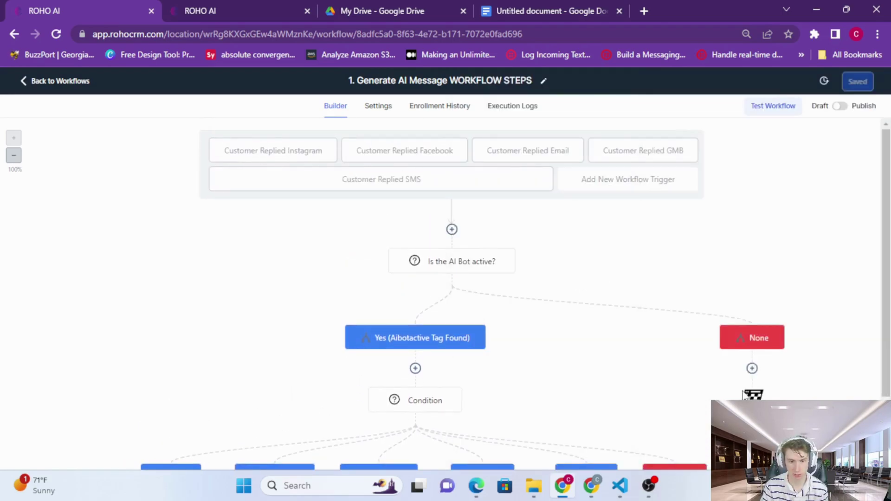
{"action": "left_click", "coordinate": [376, 155]}
{"action": "key", "text": "Escape"}
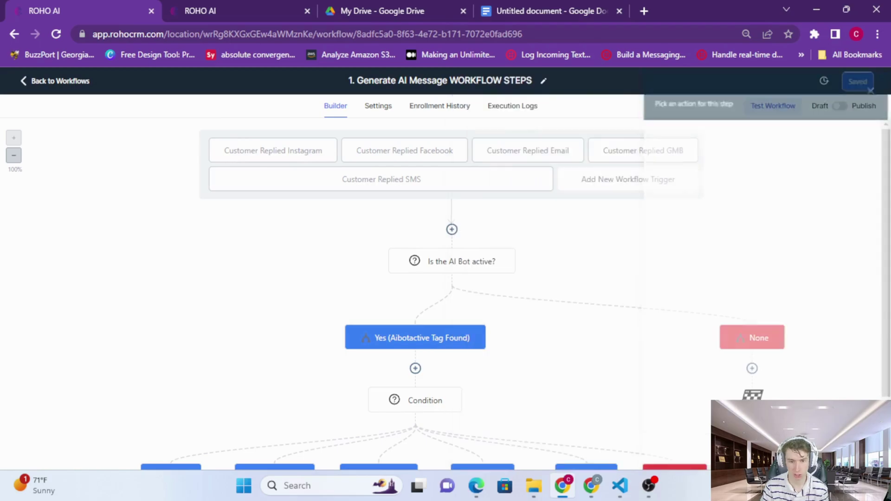
- Review the 'Is the AI Bot active?' tag condition and close its settings panel
{"action": "scroll", "coordinate": [570, 271], "scroll_direction": "down", "scroll_amount": 2}
{"action": "left_click", "coordinate": [429, 199]}
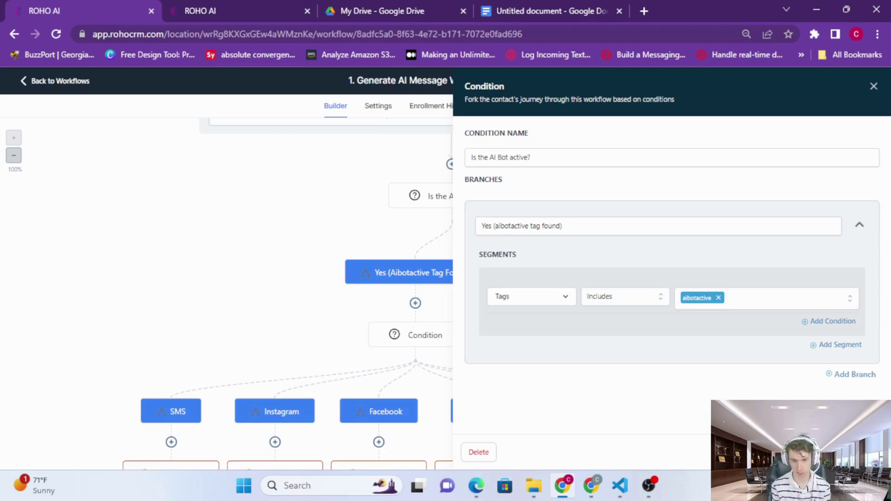
{"action": "left_click", "coordinate": [856, 452]}
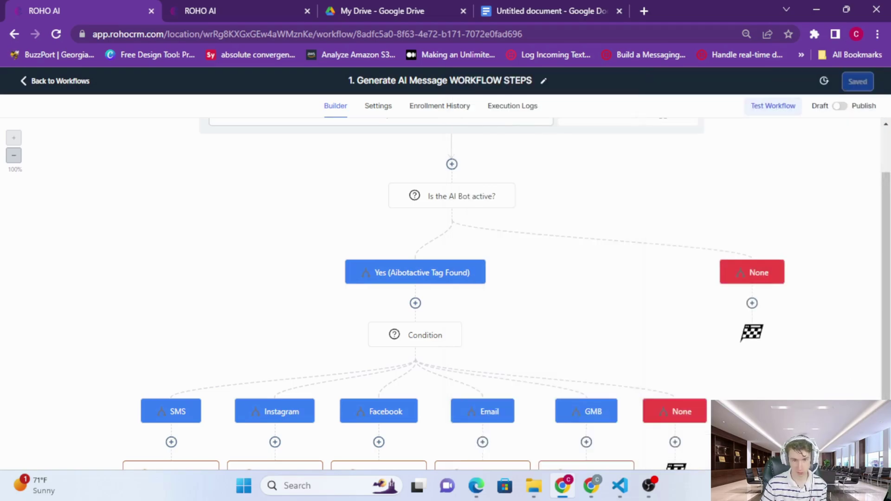
{"action": "scroll", "coordinate": [702, 332], "scroll_direction": "up", "scroll_amount": 2}
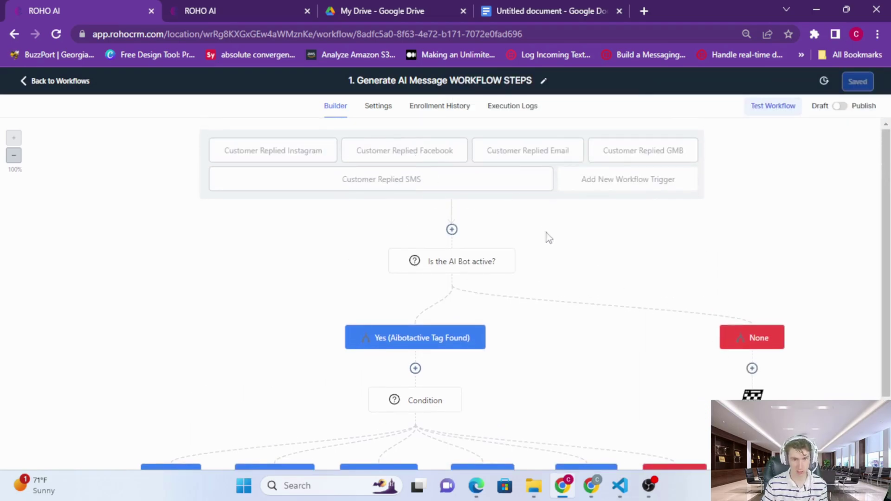
{"action": "left_click", "coordinate": [471, 267]}
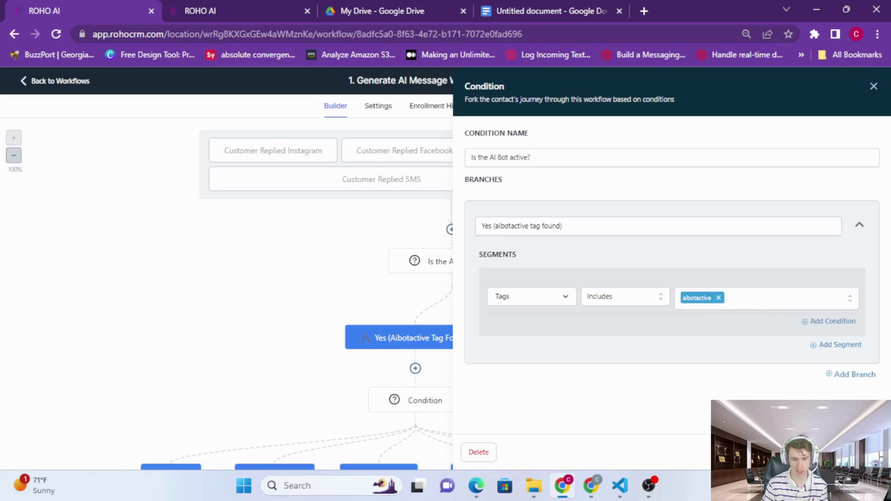
{"action": "left_click", "coordinate": [856, 452]}
{"action": "scroll", "coordinate": [438, 285], "scroll_direction": "down", "scroll_amount": 1}
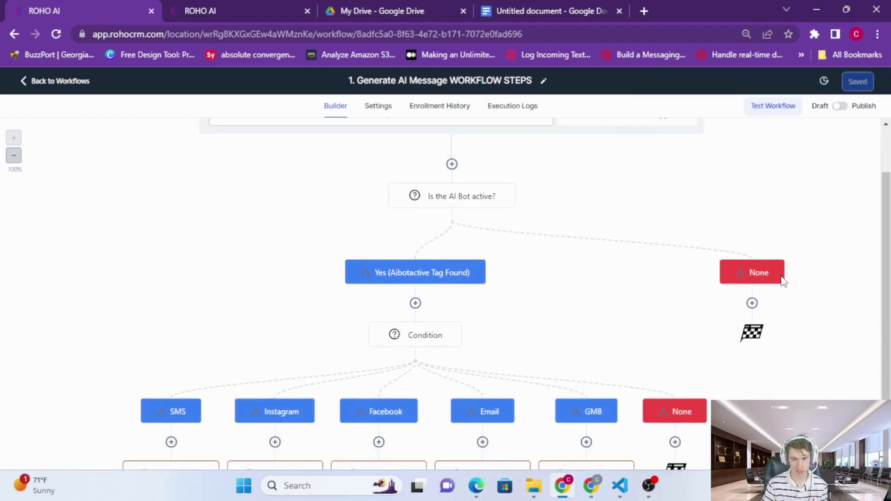
{"action": "scroll", "coordinate": [645, 361], "scroll_direction": "down", "scroll_amount": 2}
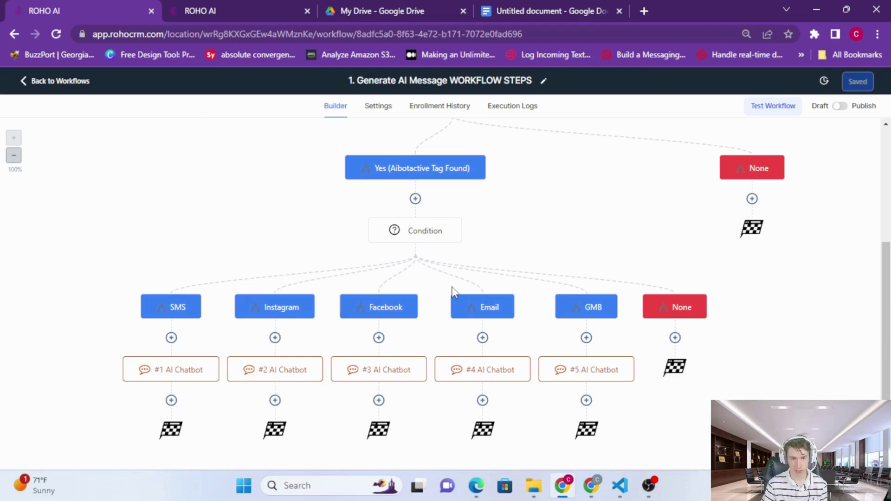
{"action": "left_click", "coordinate": [432, 241]}
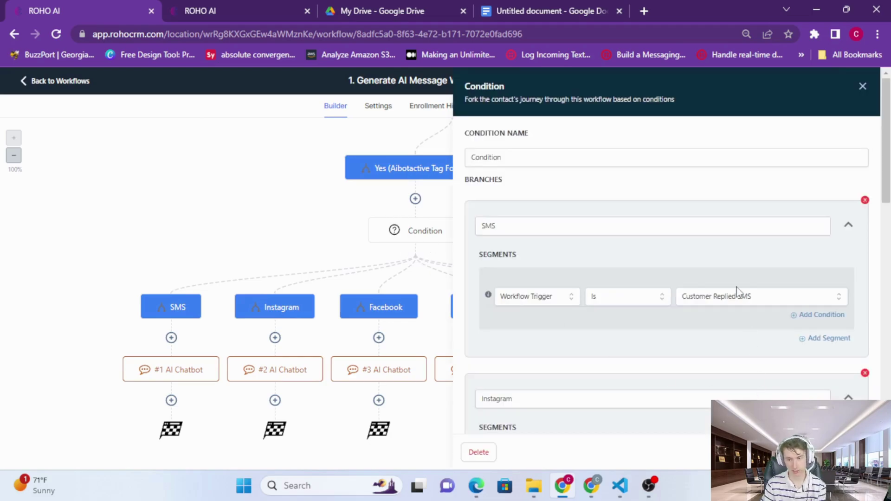
{"action": "scroll", "coordinate": [743, 288], "scroll_direction": "down", "scroll_amount": 1}
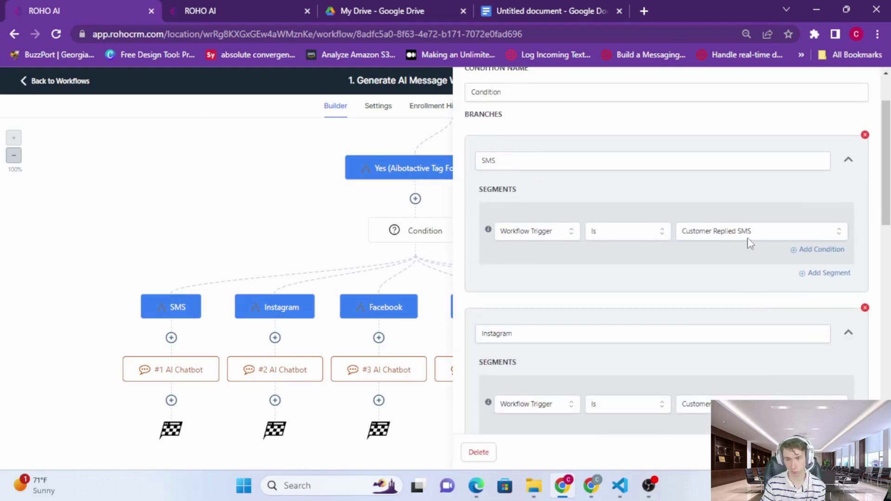
{"action": "scroll", "coordinate": [738, 264], "scroll_direction": "down", "scroll_amount": 1}
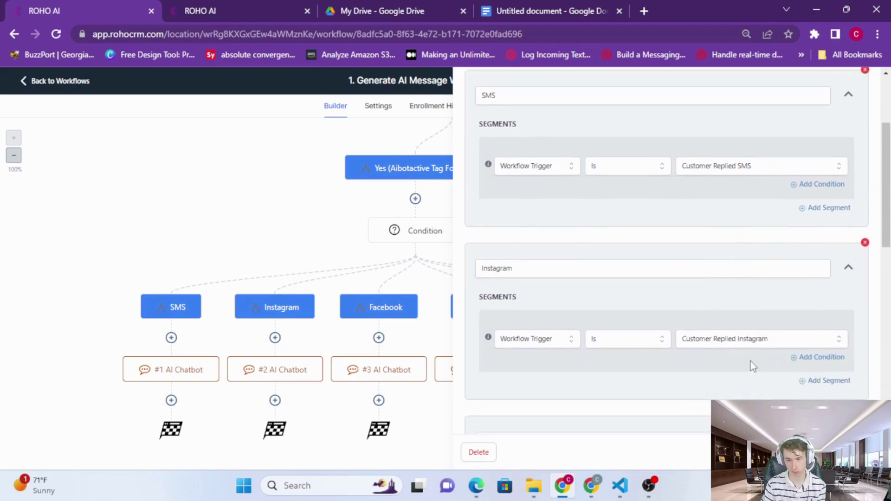
{"action": "scroll", "coordinate": [734, 297], "scroll_direction": "down", "scroll_amount": 1}
{"action": "scroll", "coordinate": [748, 294], "scroll_direction": "down", "scroll_amount": 3}
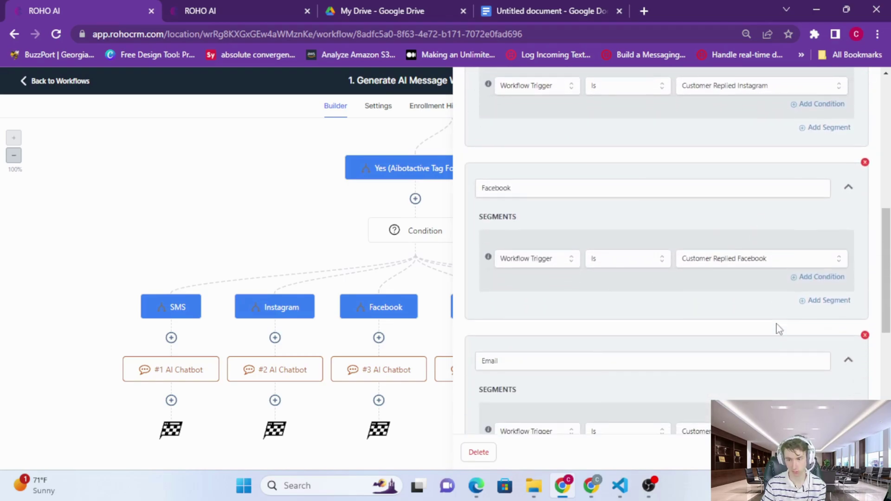
{"action": "left_click", "coordinate": [255, 353]}
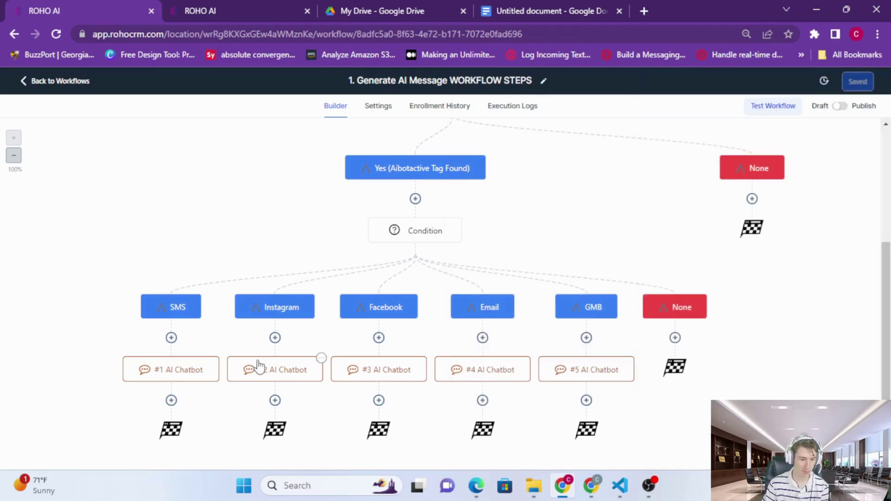
{"action": "left_click", "coordinate": [259, 366]}
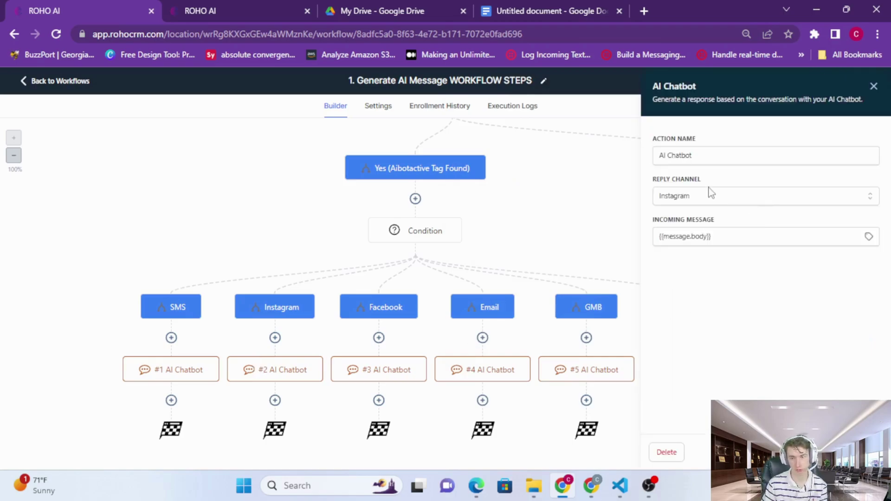
{"action": "left_click", "coordinate": [722, 232]}
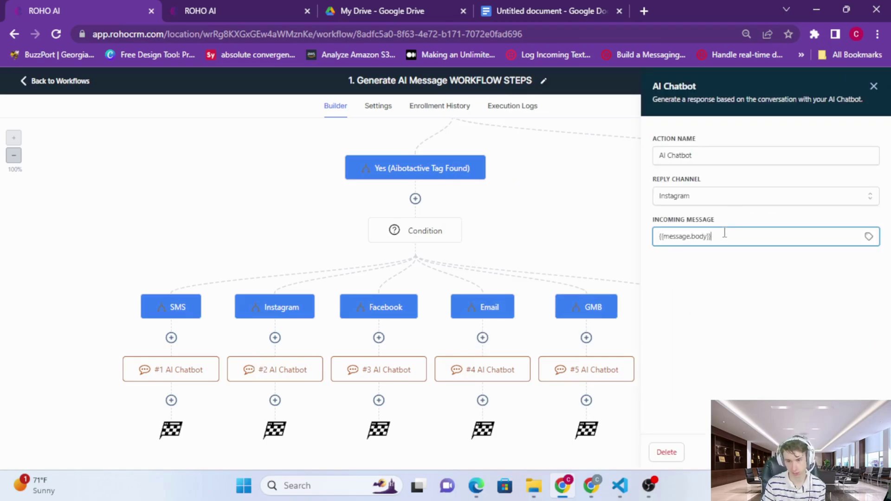
{"action": "left_click", "coordinate": [373, 376]}
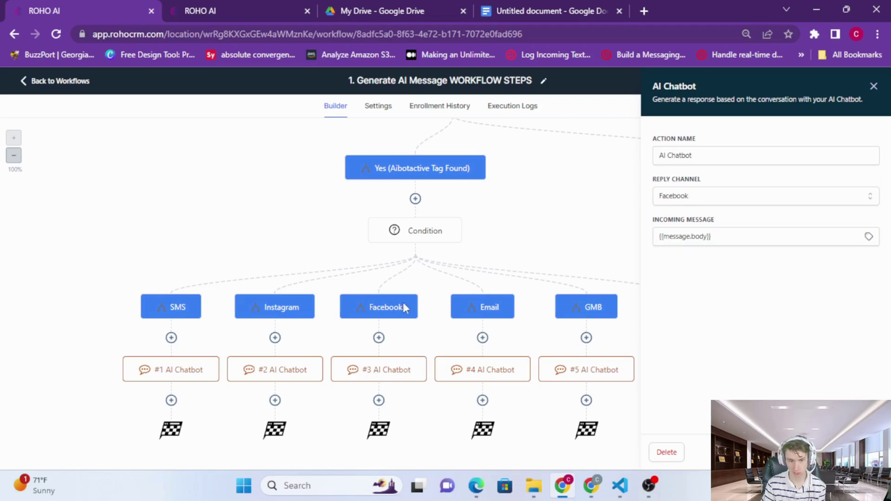
{"action": "left_click", "coordinate": [732, 235]}
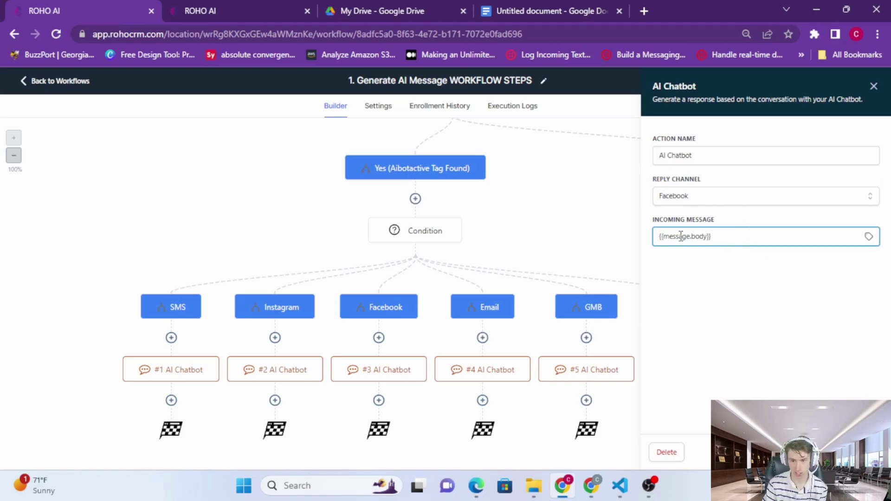
{"action": "left_click", "coordinate": [660, 237]}
{"action": "left_click", "coordinate": [711, 236]}
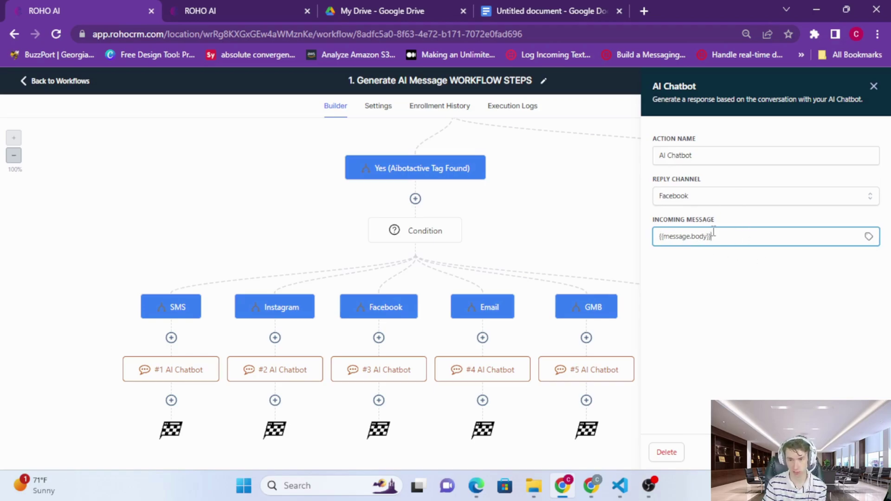
- Close the AI Chatbot step and return to the AI Bot Workflows list, where WORKFLOW STEPS shows Draft
{"action": "key", "text": "Escape"}
{"action": "scroll", "coordinate": [752, 385], "scroll_direction": "up", "scroll_amount": 4}
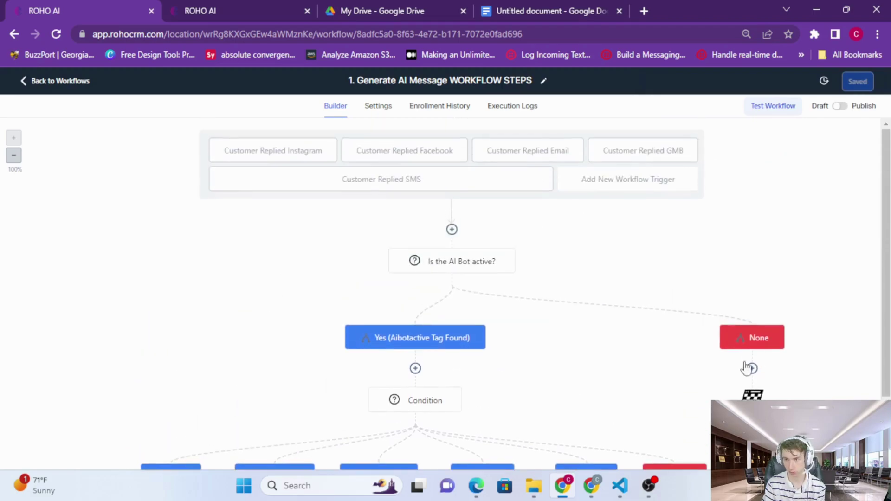
{"action": "scroll", "coordinate": [409, 199], "scroll_direction": "down", "scroll_amount": 4}
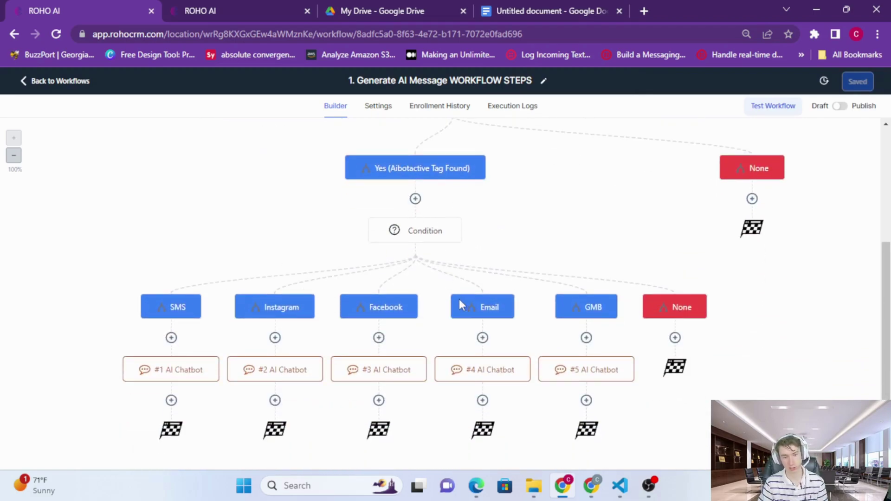
{"action": "scroll", "coordinate": [460, 301], "scroll_direction": "up", "scroll_amount": 4}
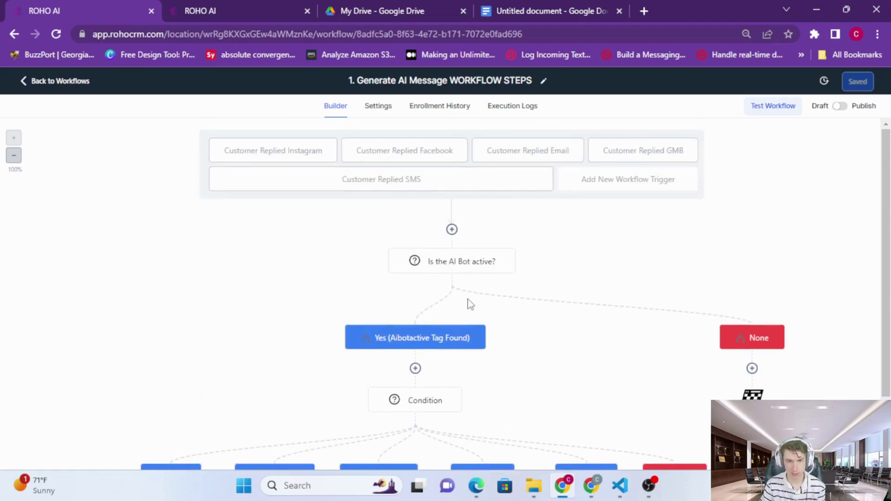
{"action": "left_click", "coordinate": [77, 84]}
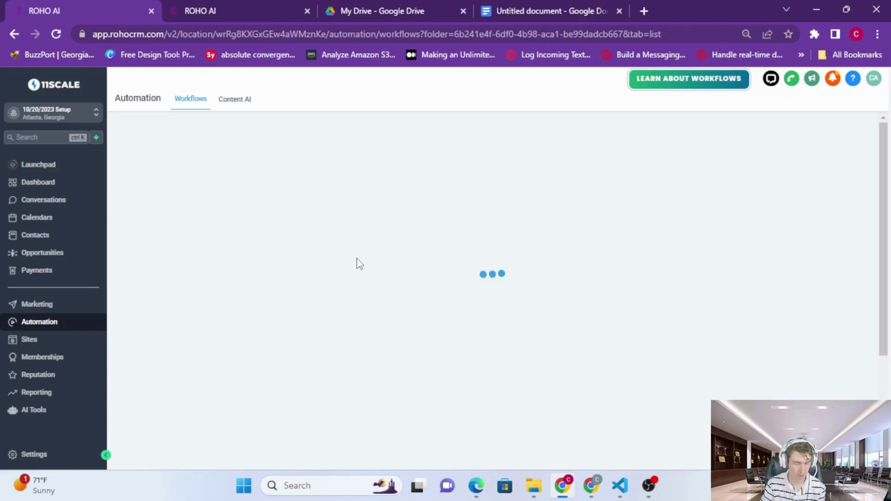
{"action": "scroll", "coordinate": [358, 260], "scroll_direction": "down", "scroll_amount": 1}
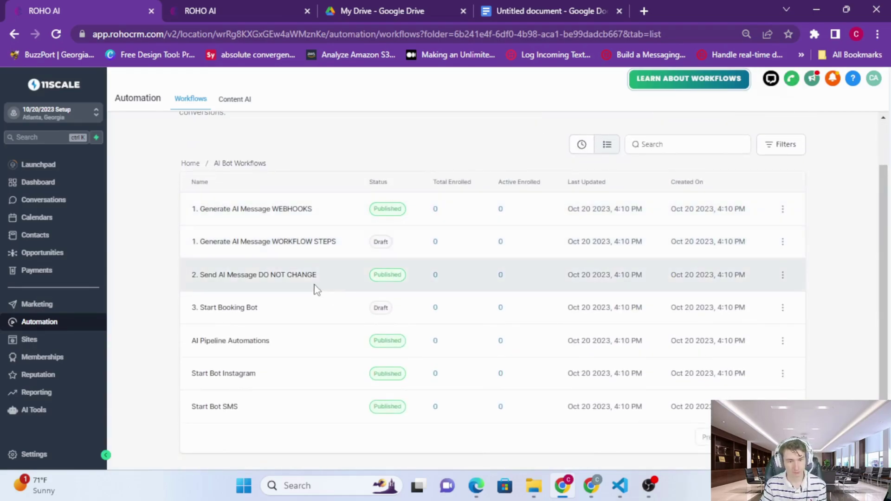
- Open 2. Send AI Message DO NOT CHANGE and inspect its Instagram and SMS AI Response Ready triggers
{"action": "left_click", "coordinate": [305, 276]}
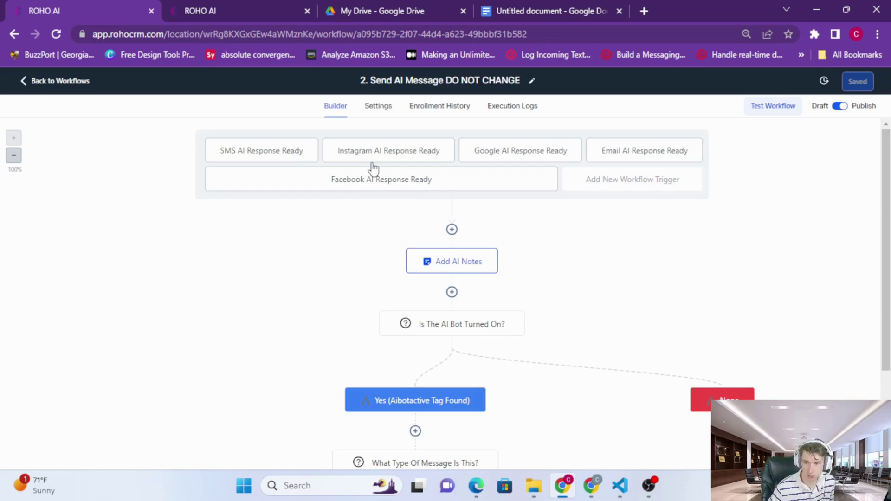
{"action": "left_click", "coordinate": [372, 167]}
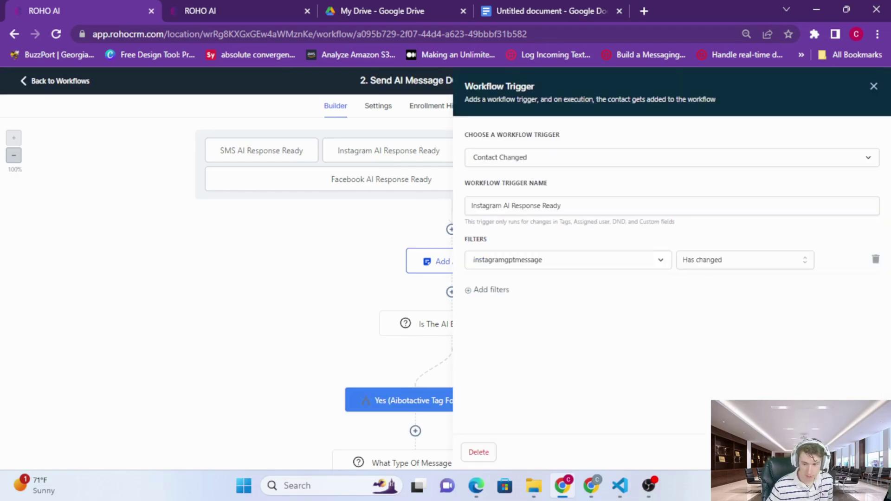
{"action": "key", "text": "Escape"}
{"action": "scroll", "coordinate": [461, 361], "scroll_direction": "down", "scroll_amount": 5}
{"action": "scroll", "coordinate": [363, 349], "scroll_direction": "up", "scroll_amount": 5}
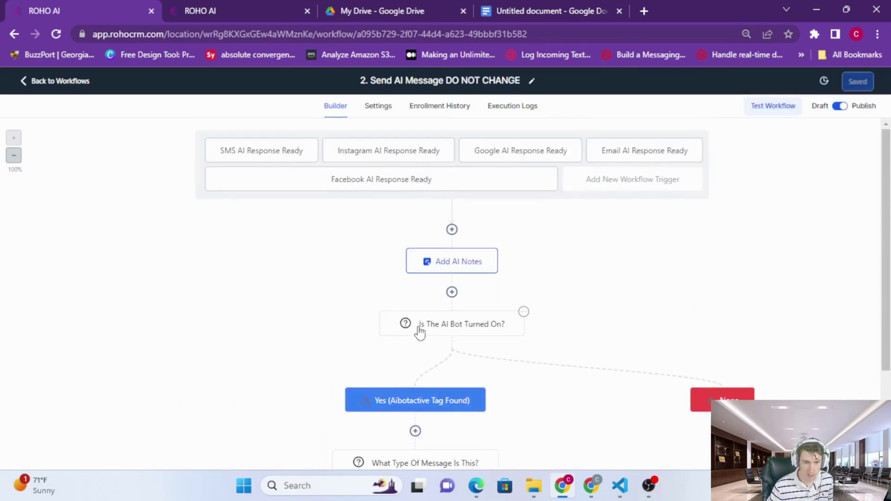
{"action": "left_click", "coordinate": [274, 154]}
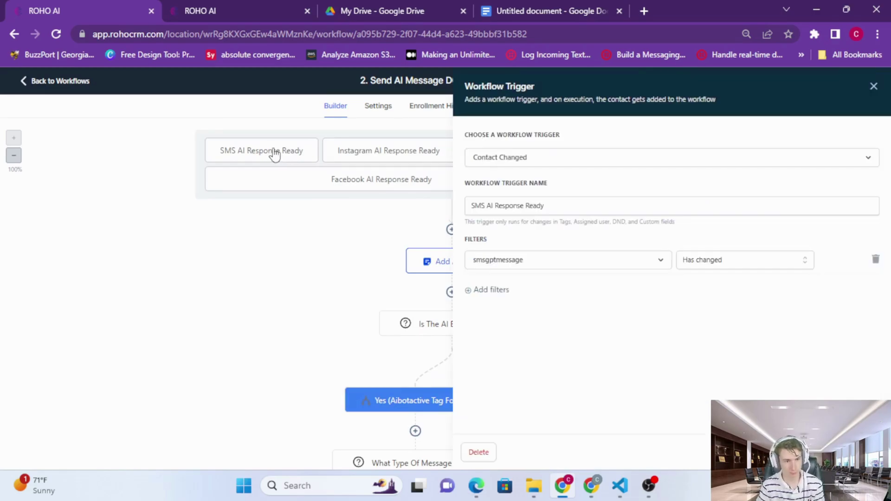
{"action": "key", "text": "Escape"}
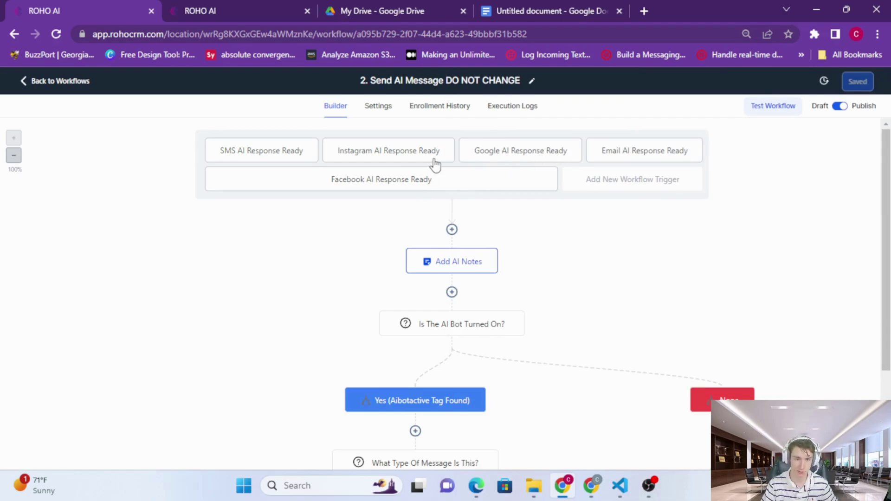
- Recheck the Instagram trigger, view the Add AI Notes step, and open the Is The AI Bot Turned On? condition
{"action": "scroll", "coordinate": [438, 186], "scroll_direction": "down", "scroll_amount": 2}
{"action": "scroll", "coordinate": [446, 211], "scroll_direction": "up", "scroll_amount": 2}
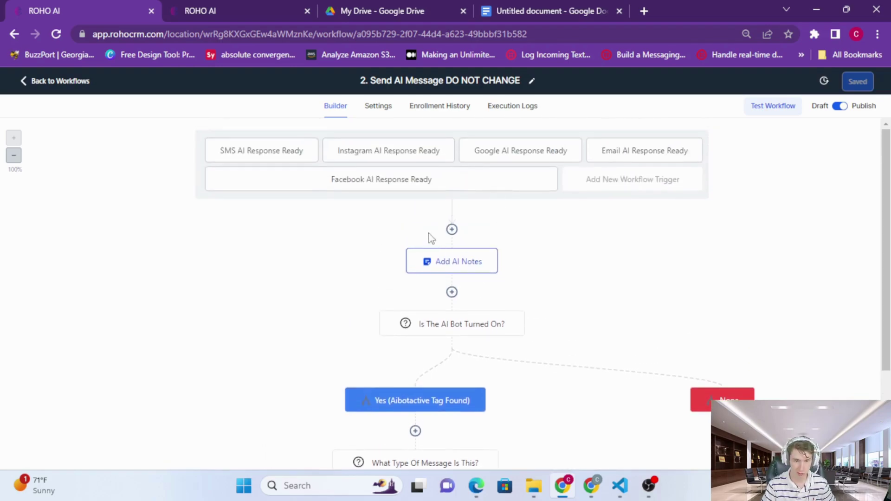
{"action": "scroll", "coordinate": [432, 195], "scroll_direction": "down", "scroll_amount": 2}
{"action": "scroll", "coordinate": [425, 171], "scroll_direction": "up", "scroll_amount": 2}
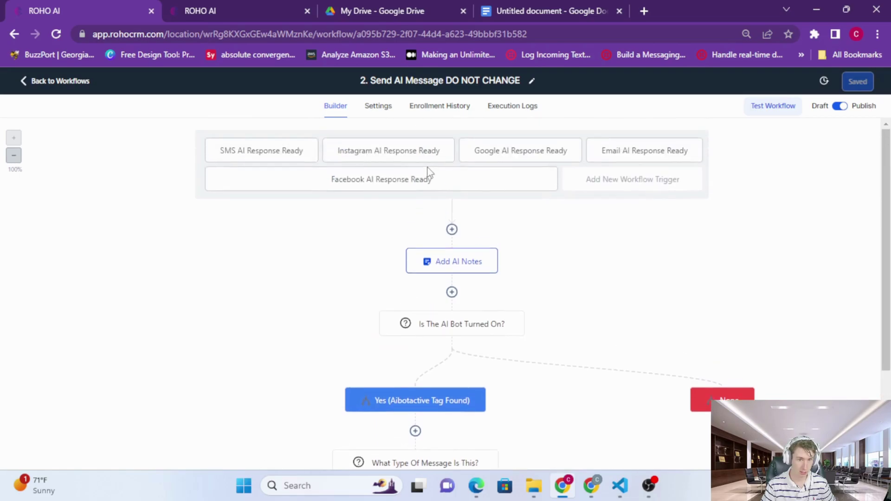
{"action": "left_click", "coordinate": [430, 156]}
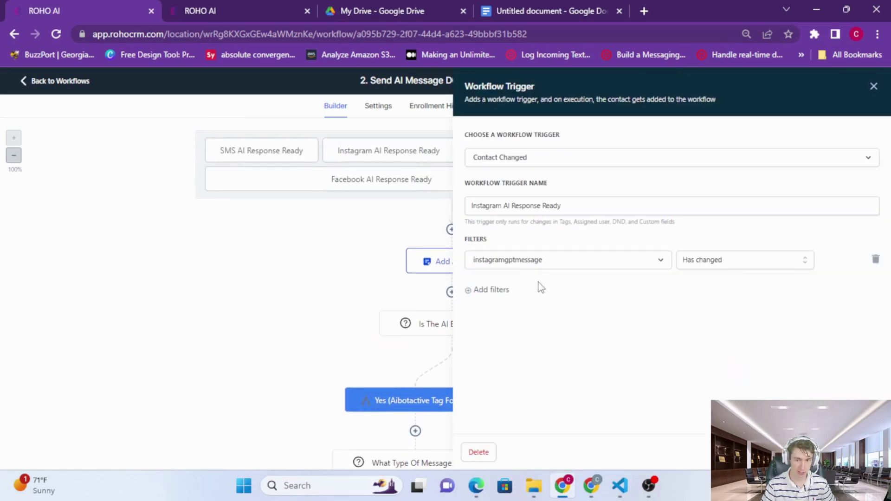
{"action": "key", "text": "Escape"}
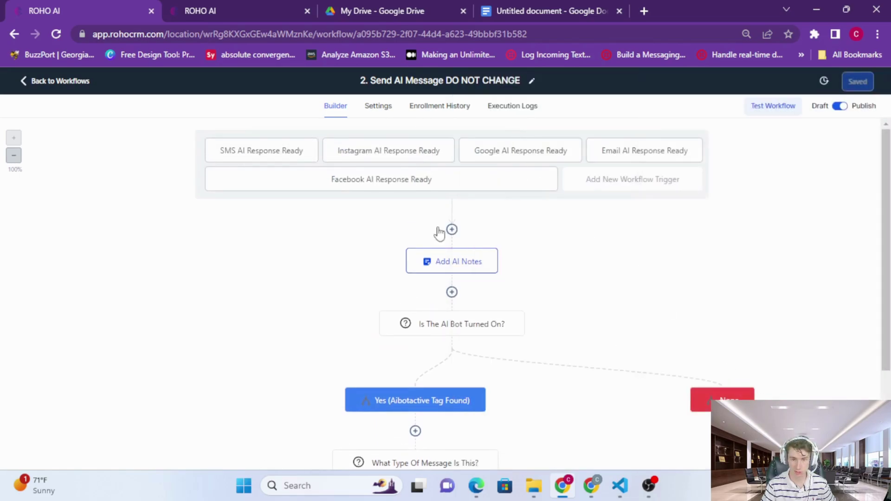
{"action": "scroll", "coordinate": [494, 244], "scroll_direction": "down", "scroll_amount": 1}
{"action": "left_click", "coordinate": [430, 205]}
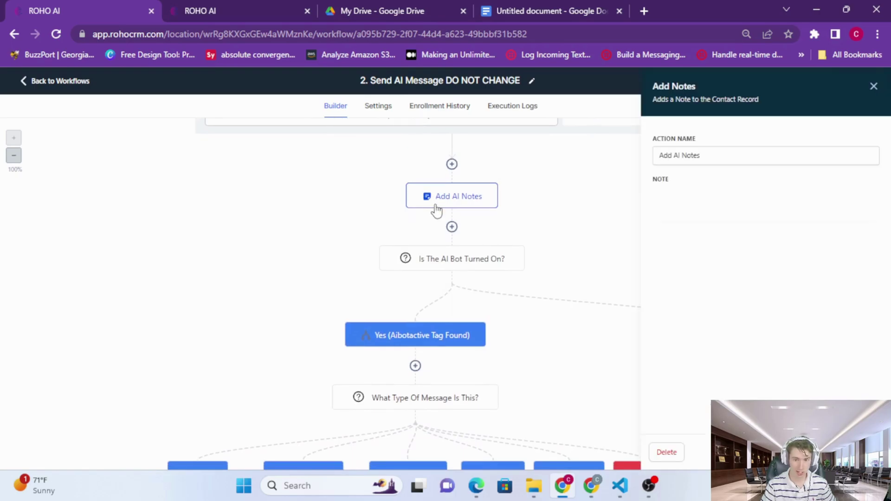
{"action": "key", "text": "Escape"}
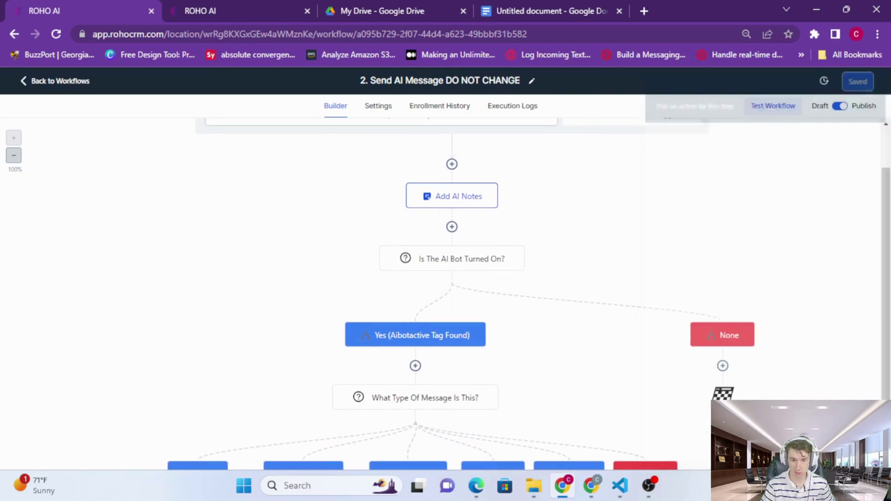
{"action": "scroll", "coordinate": [650, 360], "scroll_direction": "down", "scroll_amount": 1}
{"action": "left_click", "coordinate": [469, 194]}
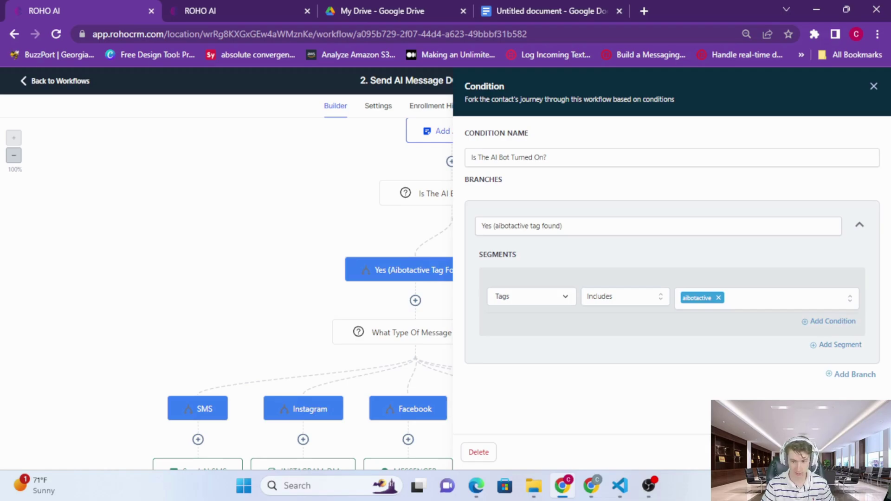
- Review the What Type Of Message Is This? condition's message-type branches
{"action": "key", "text": "Escape"}
{"action": "scroll", "coordinate": [380, 230], "scroll_direction": "down", "scroll_amount": 2}
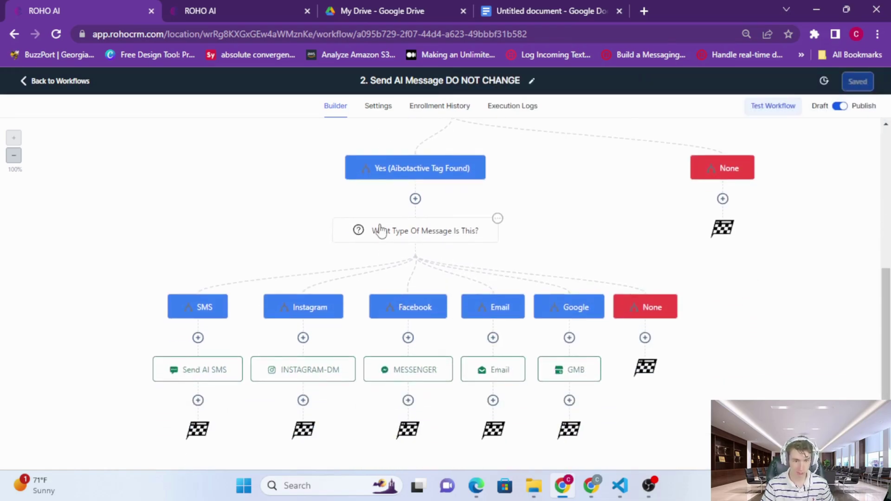
{"action": "scroll", "coordinate": [380, 230], "scroll_direction": "up", "scroll_amount": 1}
{"action": "scroll", "coordinate": [380, 233], "scroll_direction": "down", "scroll_amount": 1}
{"action": "left_click", "coordinate": [378, 230]}
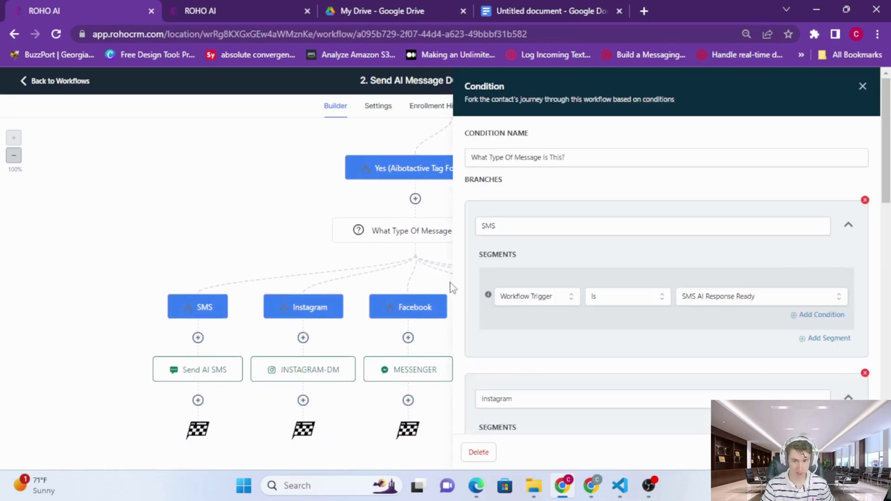
{"action": "scroll", "coordinate": [748, 277], "scroll_direction": "down", "scroll_amount": 4}
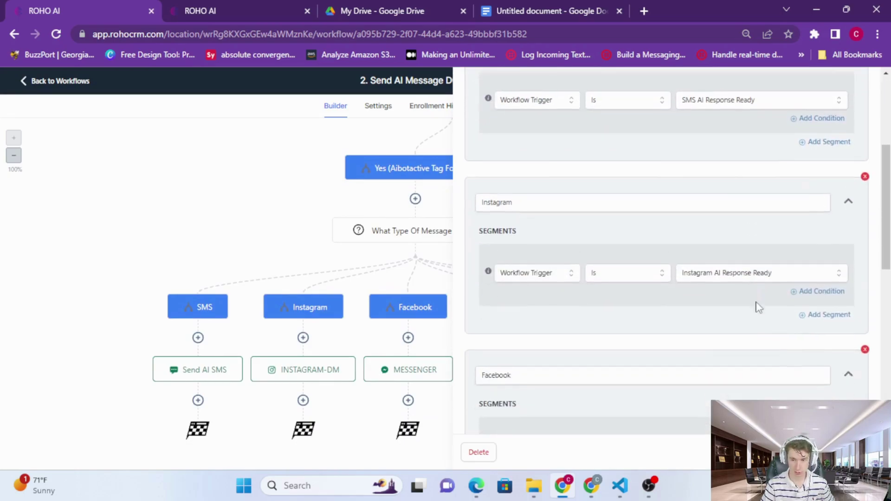
{"action": "scroll", "coordinate": [757, 307], "scroll_direction": "down", "scroll_amount": 2}
{"action": "scroll", "coordinate": [757, 308], "scroll_direction": "up", "scroll_amount": 1}
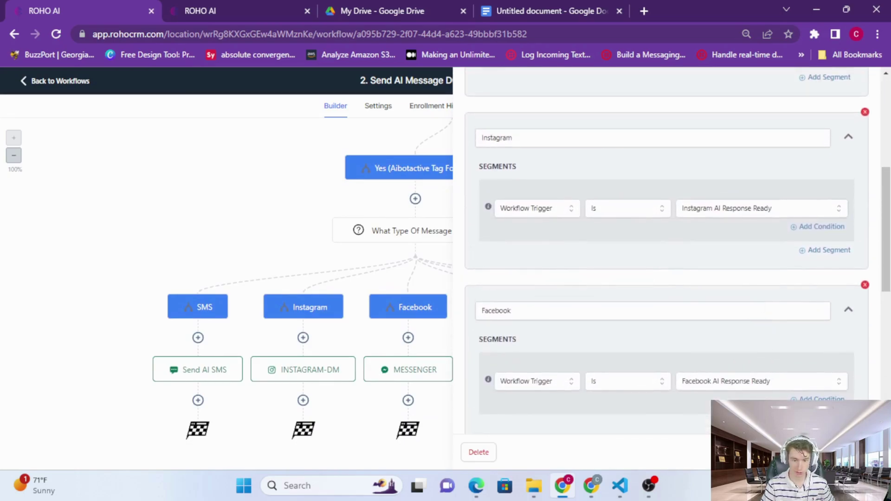
{"action": "left_click", "coordinate": [551, 450]}
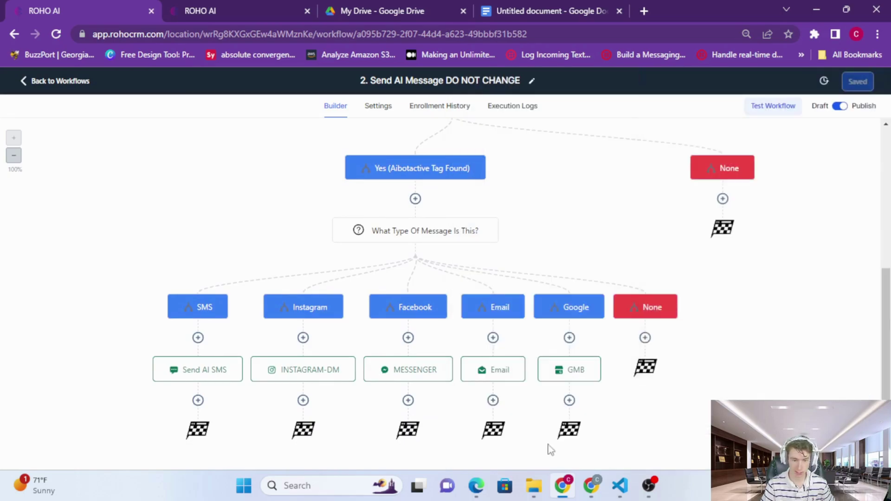
- Check the INSTAGRAM-DM and MESSENGER action messages, then return to the workflows list
{"action": "left_click", "coordinate": [339, 368]}
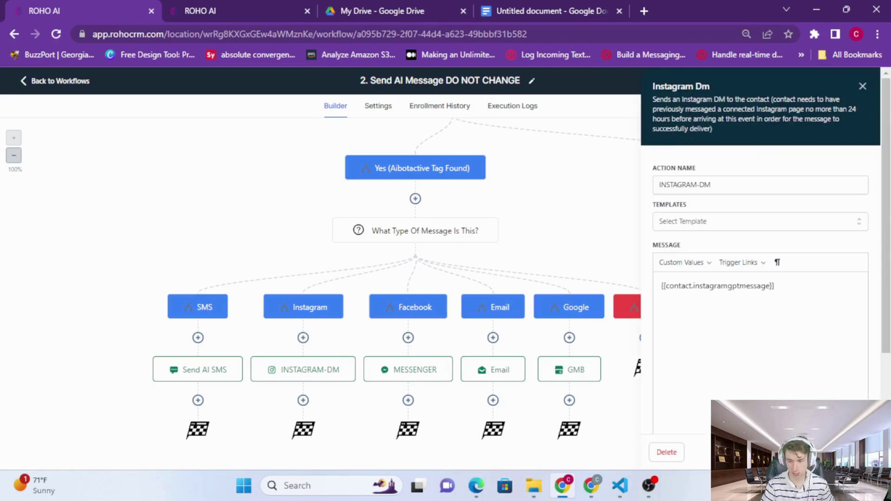
{"action": "left_click", "coordinate": [504, 399]}
{"action": "left_click", "coordinate": [418, 370]}
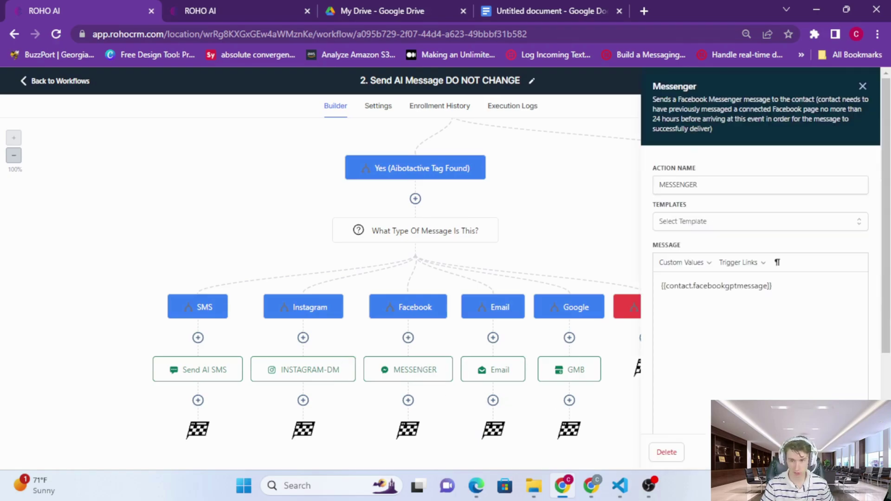
{"action": "left_click", "coordinate": [656, 406]}
{"action": "scroll", "coordinate": [657, 406], "scroll_direction": "up", "scroll_amount": 5}
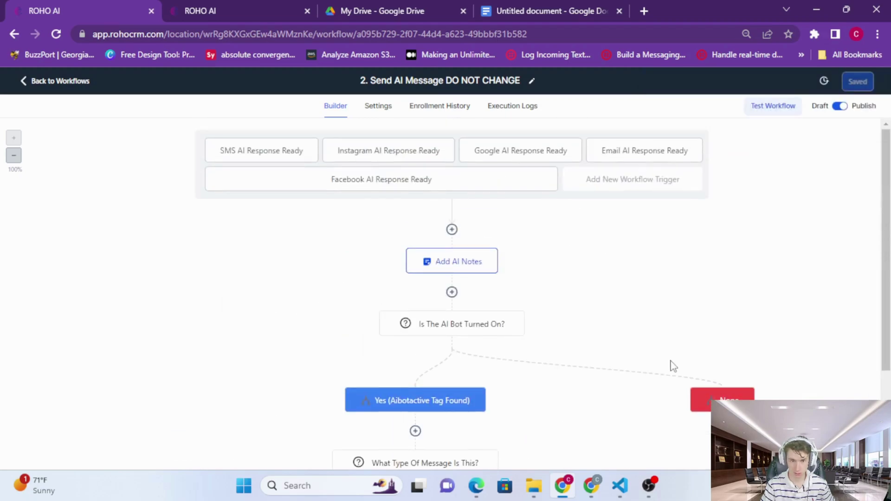
{"action": "left_click", "coordinate": [79, 82]}
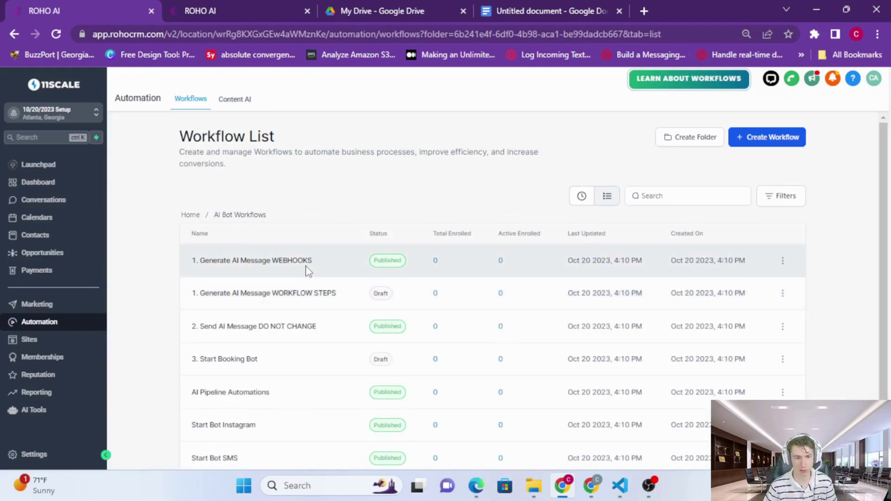
- Open the Start Bot SMS workflow with its contact tag, SMS keyword and AI lead form triggers
{"action": "scroll", "coordinate": [307, 272], "scroll_direction": "down", "scroll_amount": 1}
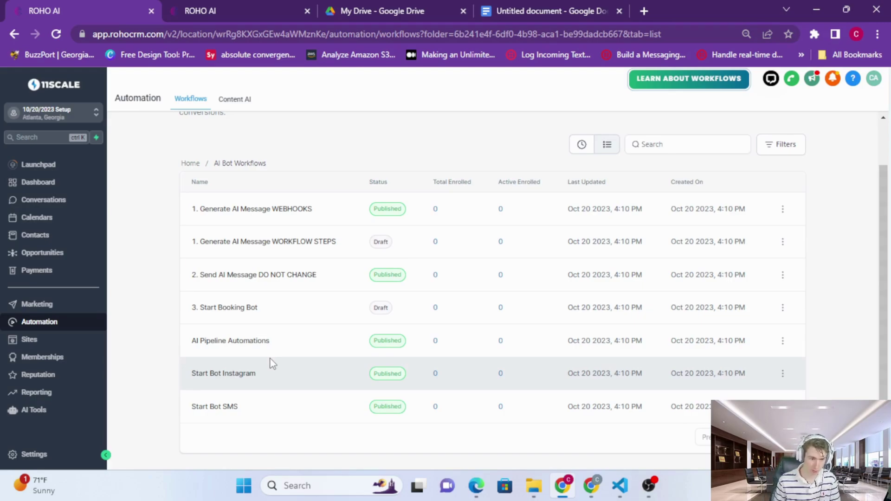
{"action": "left_click", "coordinate": [224, 408]}
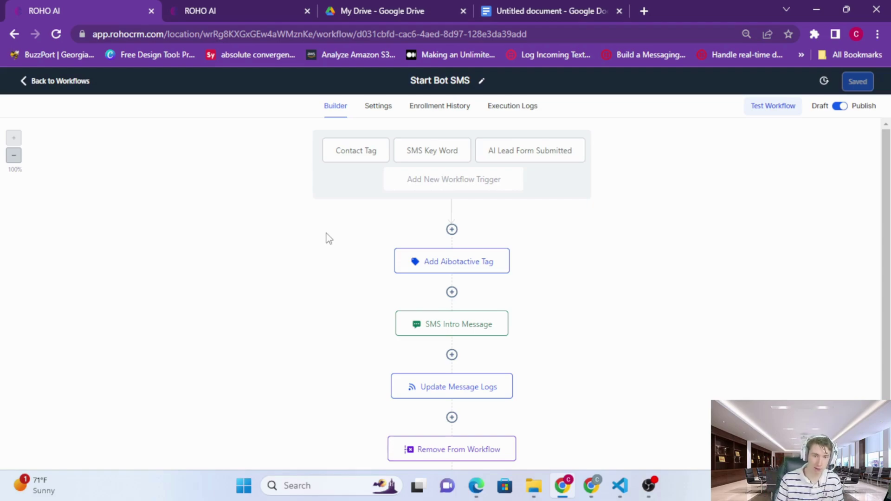
- Review the SMS Key Word and AI Lead Form Submitted trigger settings
{"action": "left_click", "coordinate": [454, 151]}
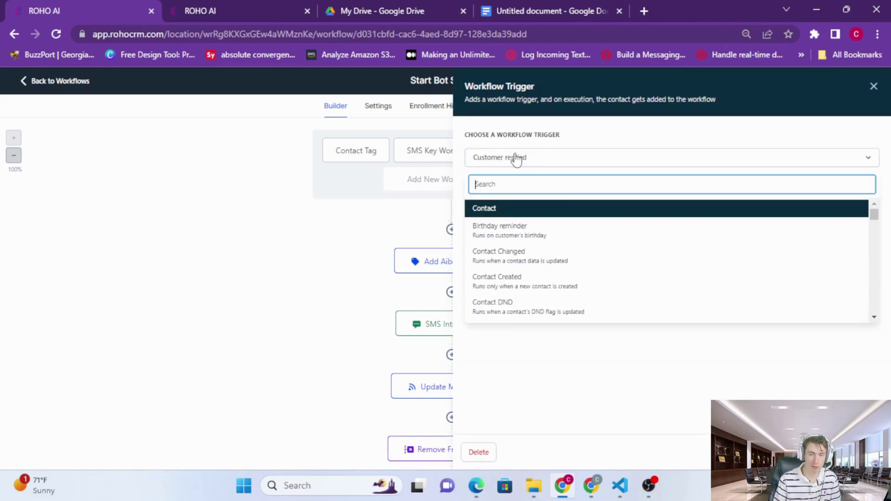
{"action": "key", "text": "Escape"}
{"action": "left_click", "coordinate": [559, 157]}
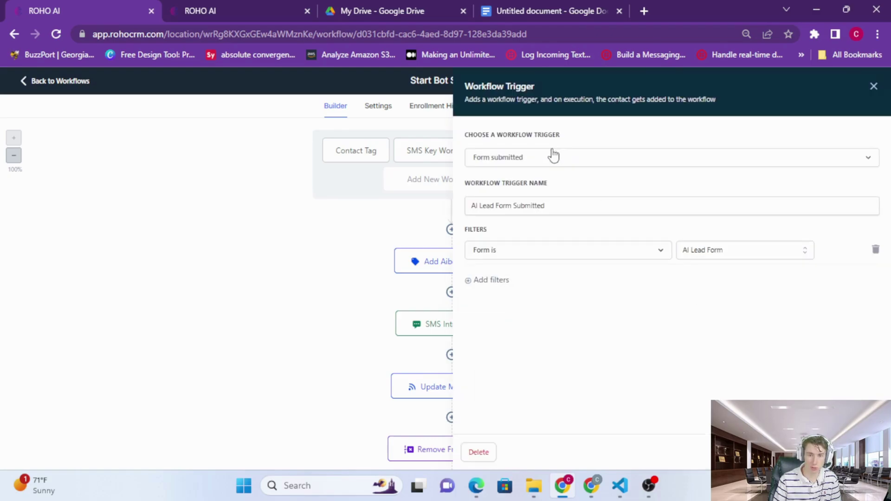
{"action": "key", "text": "Escape"}
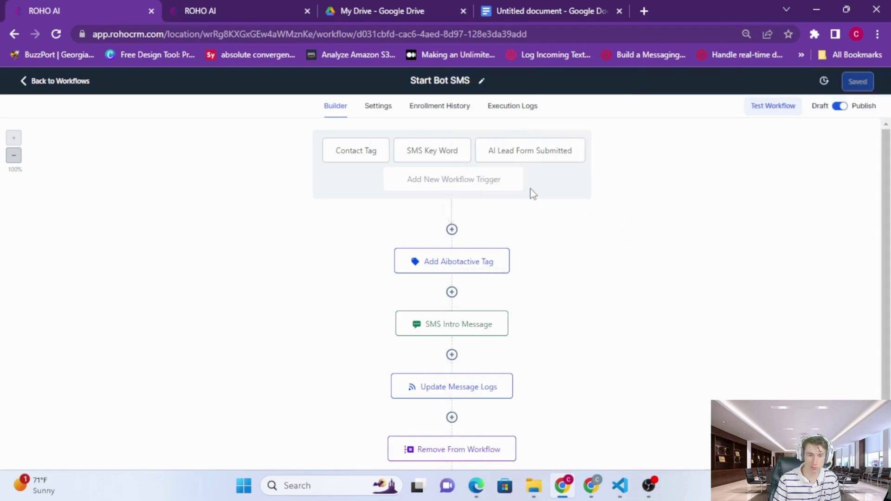
- Add a Facebook Lead Form Submitted trigger, found by searching 'face', and save it
{"action": "left_click", "coordinate": [515, 185]}
{"action": "type", "text": "face"}
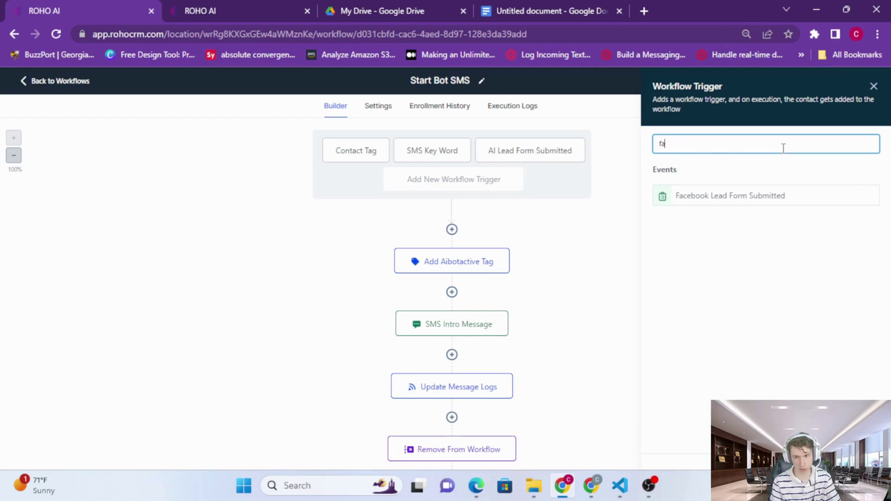
{"action": "left_click", "coordinate": [746, 193]}
{"action": "left_click", "coordinate": [854, 451]}
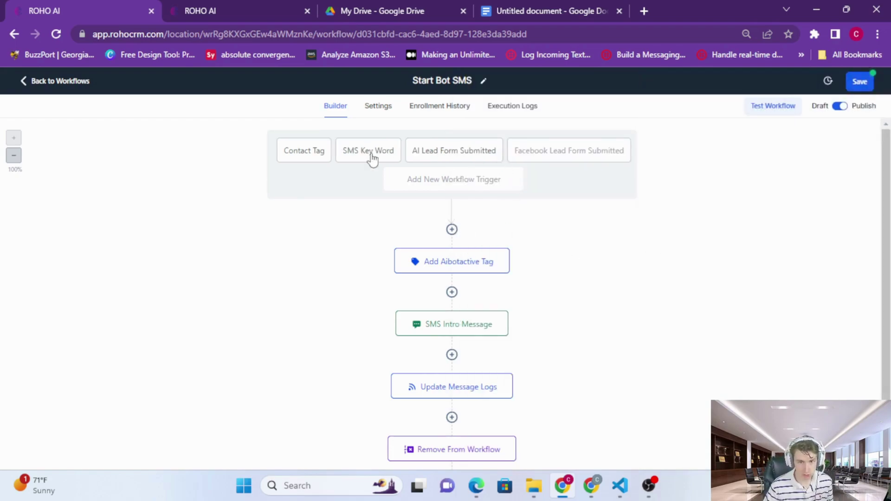
{"action": "left_click", "coordinate": [492, 271]}
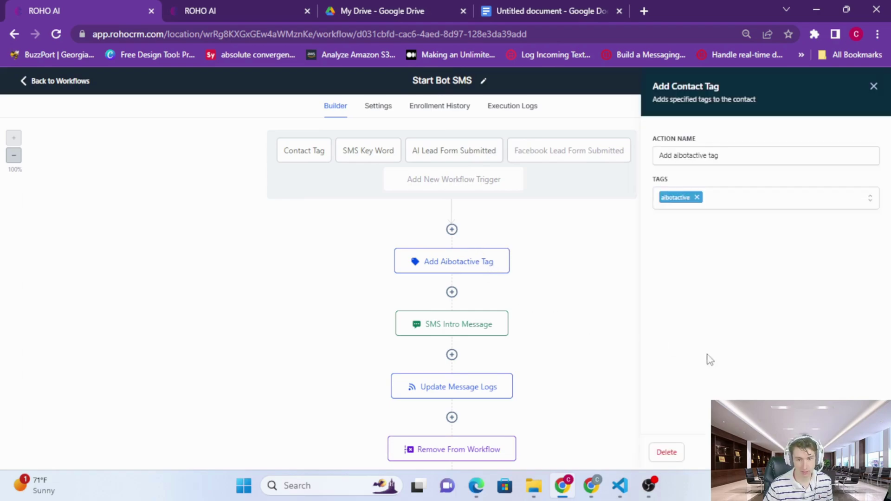
{"action": "key", "text": "Escape"}
{"action": "scroll", "coordinate": [511, 254], "scroll_direction": "down", "scroll_amount": 2}
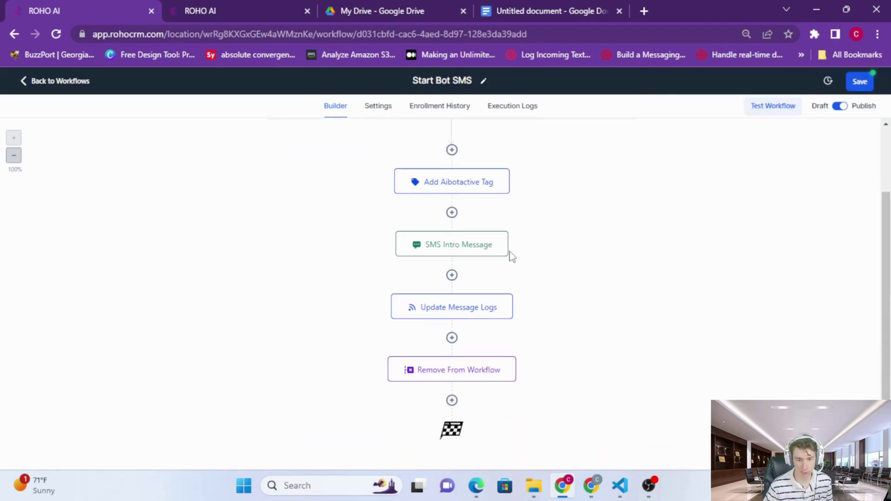
{"action": "left_click", "coordinate": [485, 246]}
{"action": "left_click_drag", "start_coordinate": [771, 274], "coordinate": [646, 283]}
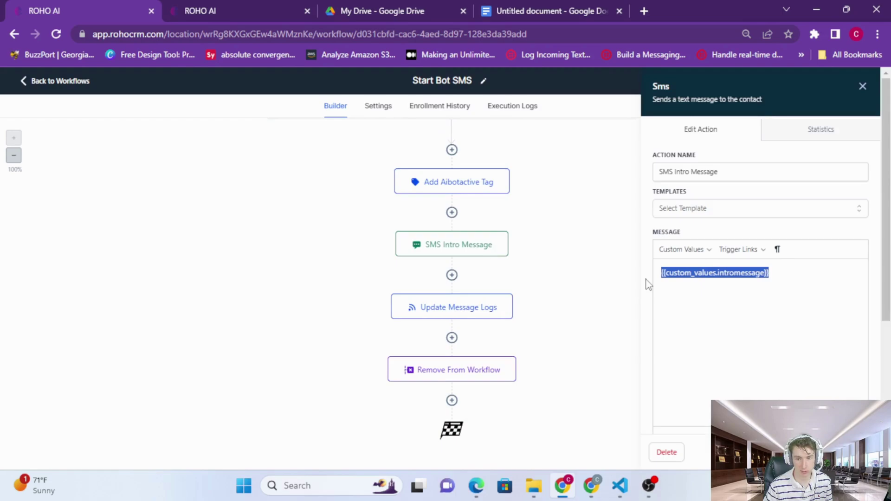
{"action": "left_click", "coordinate": [674, 274]}
{"action": "left_click", "coordinate": [779, 276]}
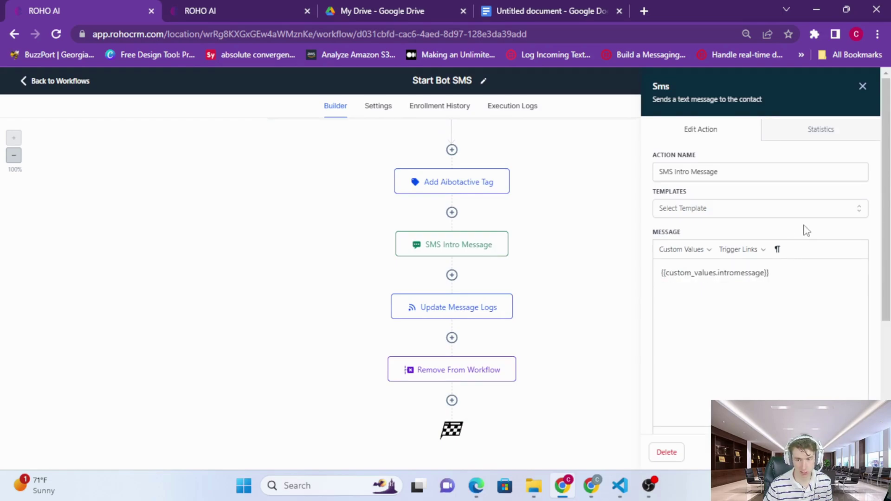
{"action": "scroll", "coordinate": [807, 231], "scroll_direction": "down", "scroll_amount": 2}
{"action": "scroll", "coordinate": [807, 231], "scroll_direction": "up", "scroll_amount": 2}
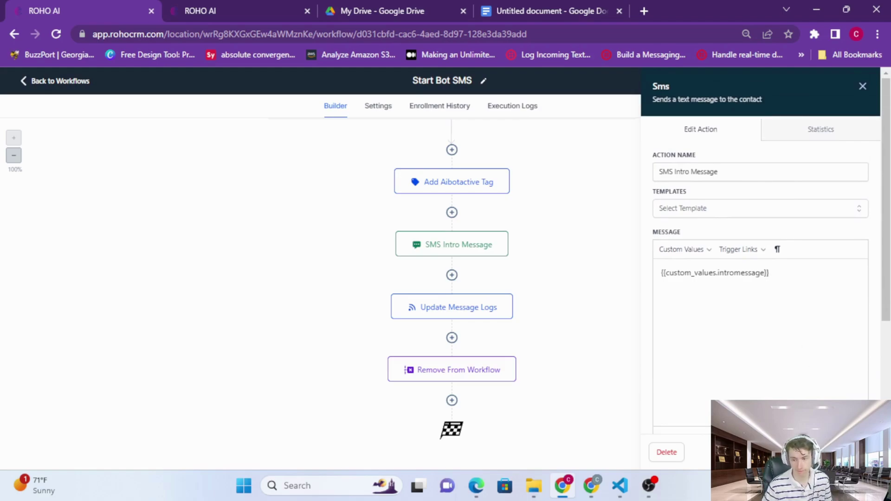
{"action": "left_click", "coordinate": [611, 392]}
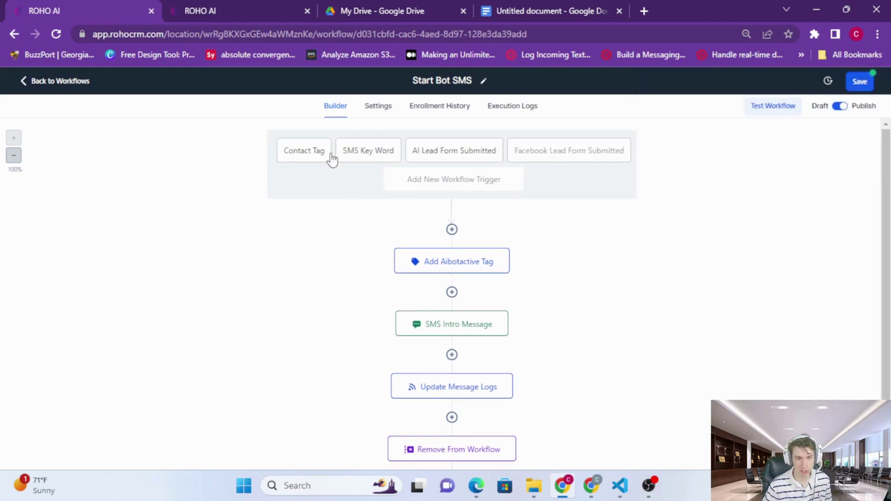
{"action": "left_click", "coordinate": [360, 149]}
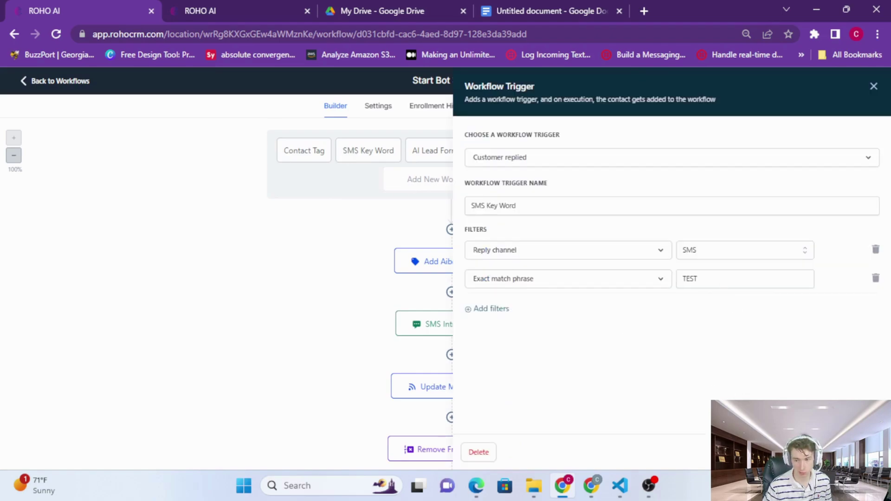
{"action": "key", "text": "Escape"}
{"action": "scroll", "coordinate": [558, 316], "scroll_direction": "down", "scroll_amount": 2}
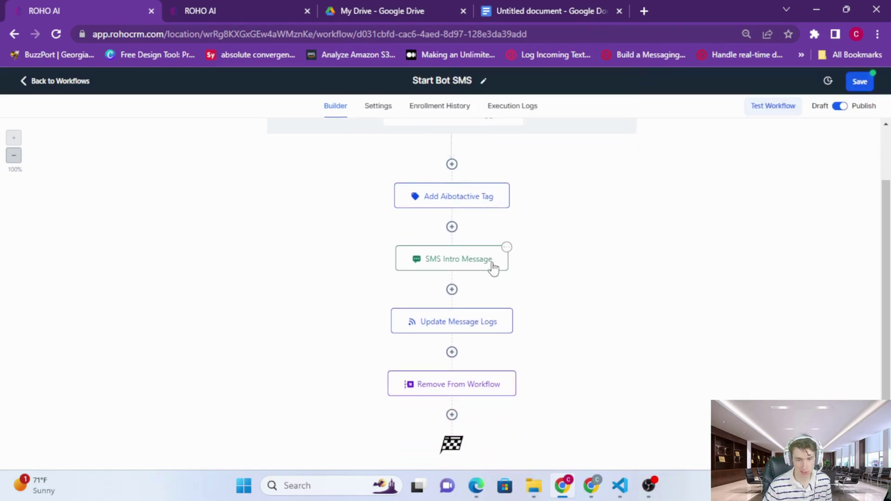
{"action": "left_click", "coordinate": [492, 268]}
{"action": "key", "text": "Escape"}
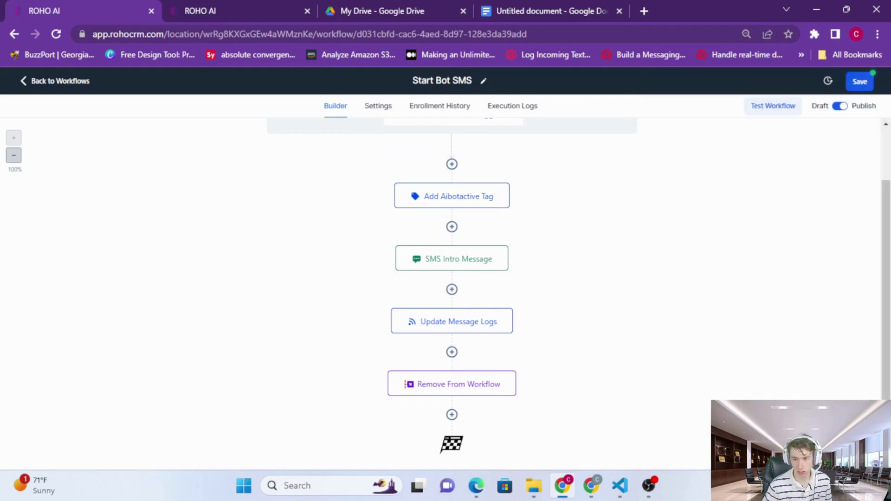
{"action": "left_click", "coordinate": [425, 260]}
{"action": "key", "text": "Escape"}
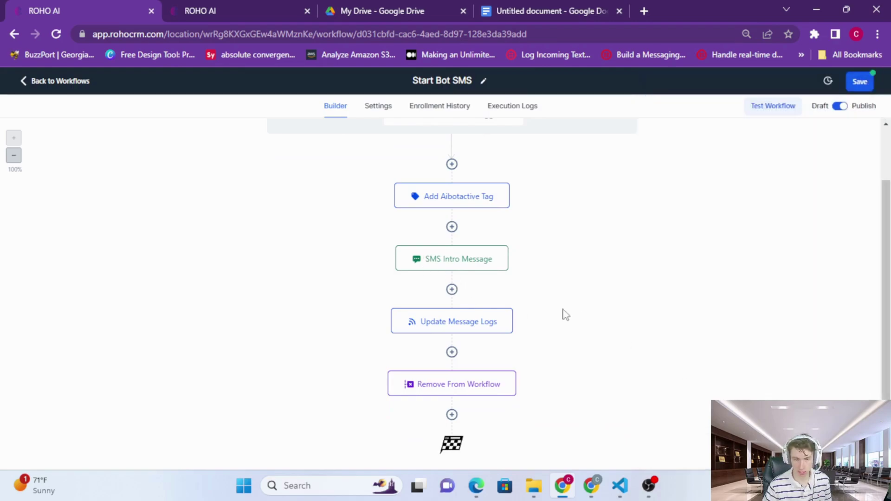
{"action": "scroll", "coordinate": [490, 245], "scroll_direction": "up", "scroll_amount": 2}
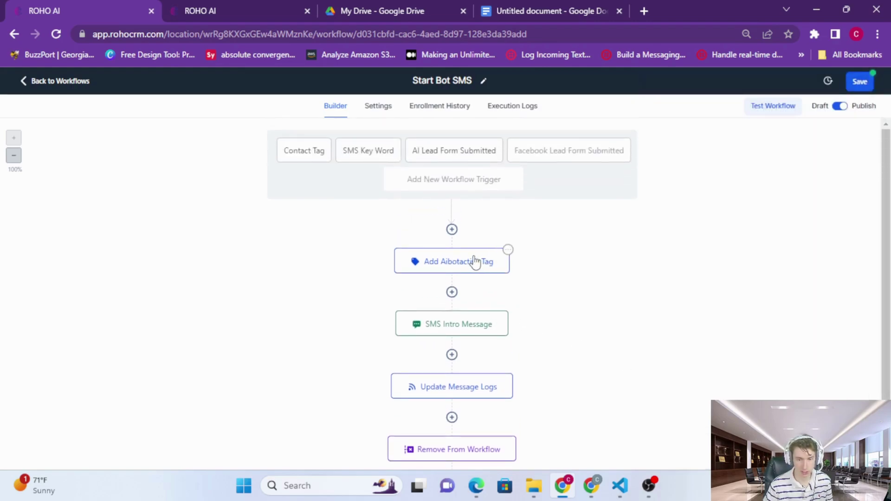
{"action": "left_click", "coordinate": [474, 262]}
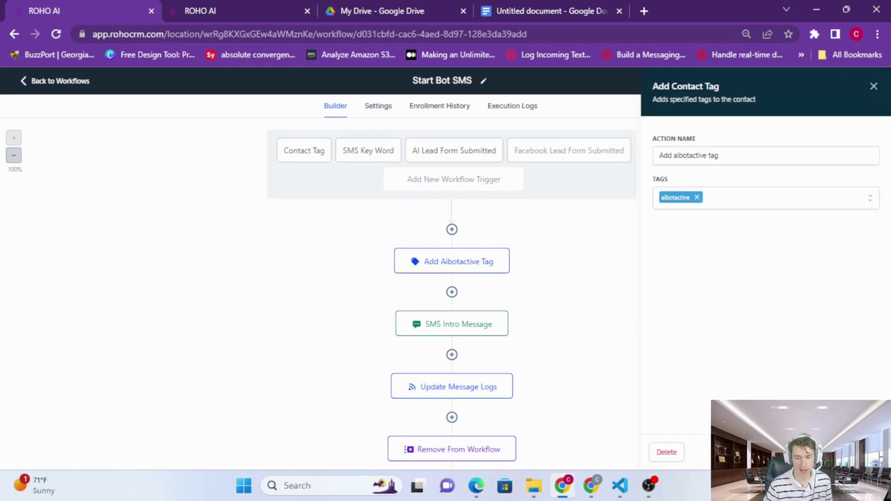
{"action": "key", "text": "Escape"}
{"action": "scroll", "coordinate": [475, 409], "scroll_direction": "down", "scroll_amount": 2}
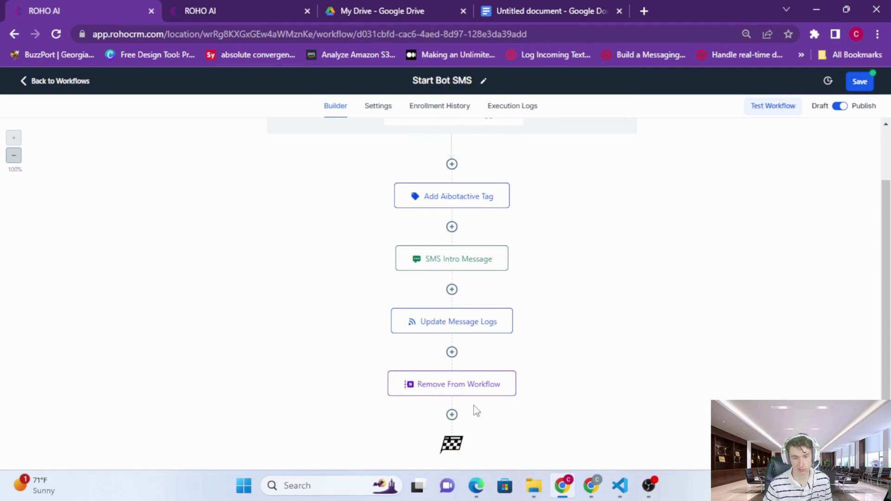
{"action": "scroll", "coordinate": [477, 410], "scroll_direction": "up", "scroll_amount": 2}
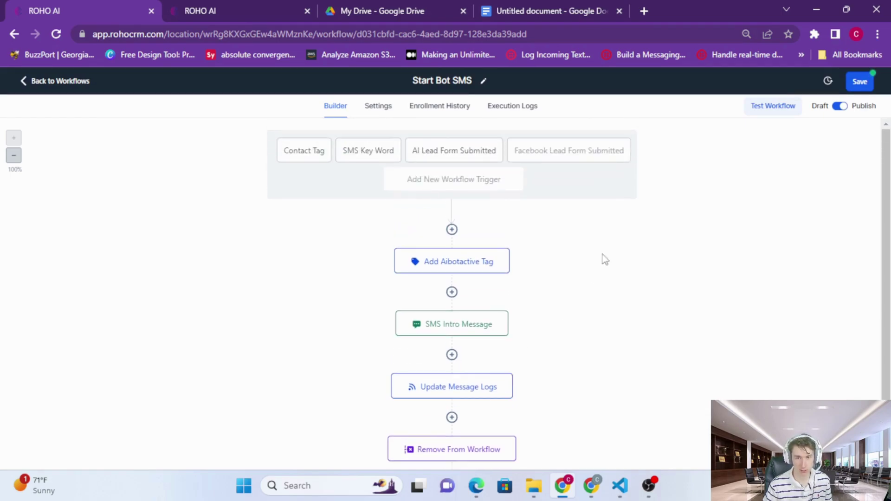
- Check the Contact Tag trigger, save the Start Bot SMS workflow, and return to the workflows list
{"action": "left_click", "coordinate": [500, 188]}
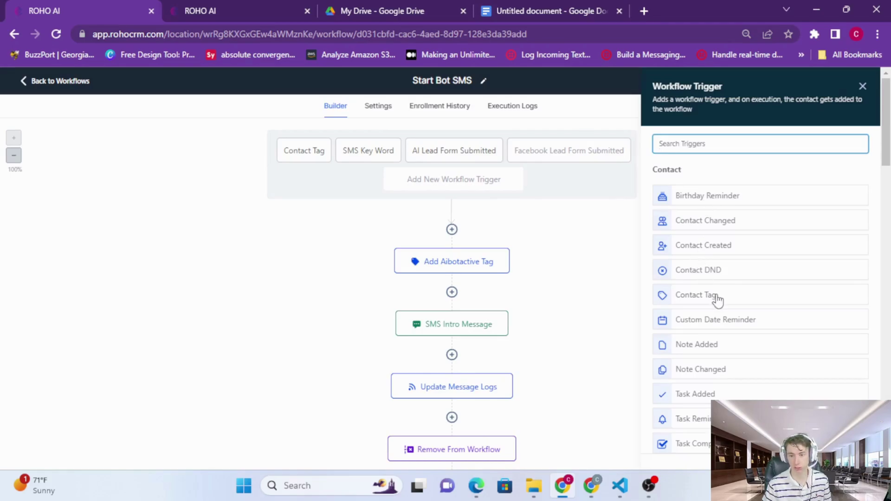
{"action": "scroll", "coordinate": [718, 302], "scroll_direction": "down", "scroll_amount": 3}
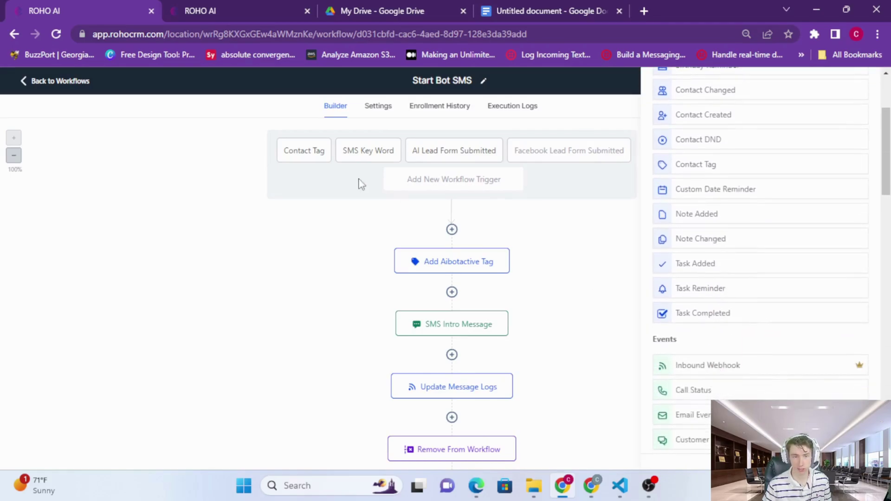
{"action": "left_click", "coordinate": [293, 161]}
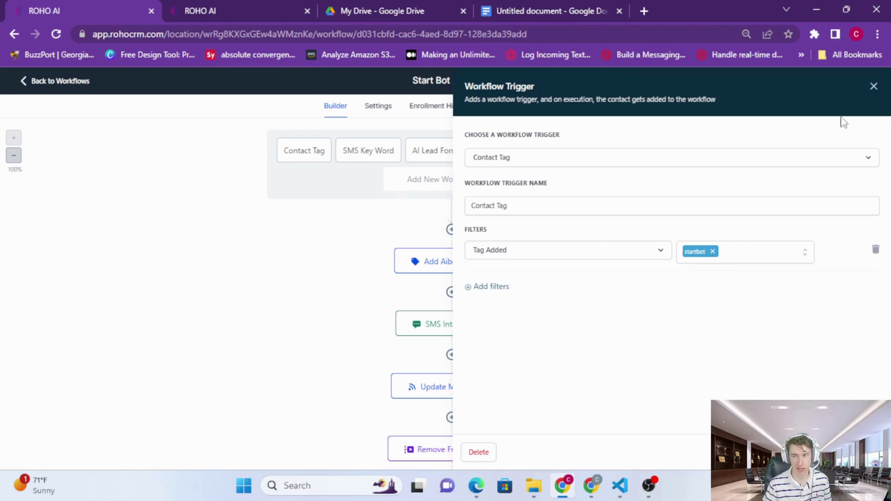
{"action": "left_click", "coordinate": [873, 87]}
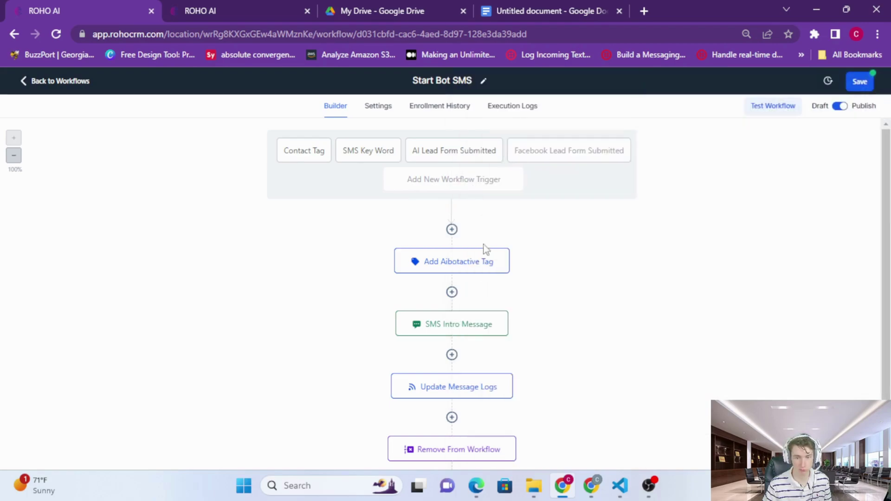
{"action": "left_click", "coordinate": [860, 82]}
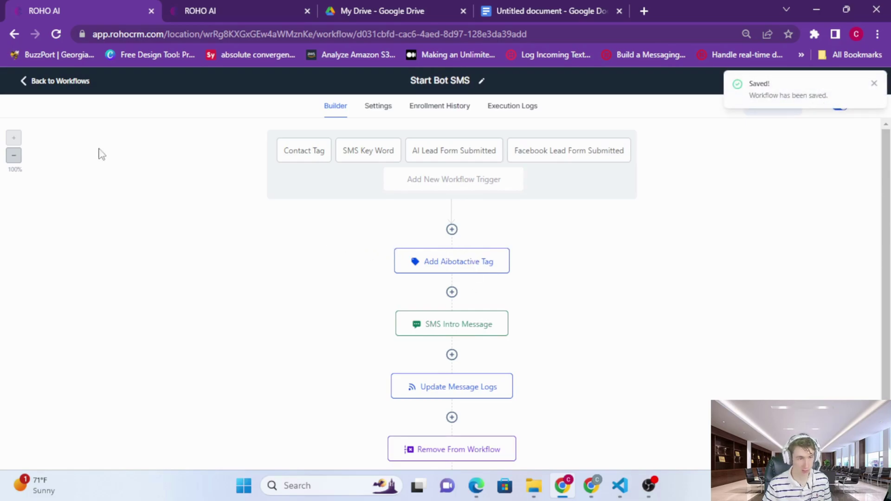
{"action": "left_click", "coordinate": [68, 82]}
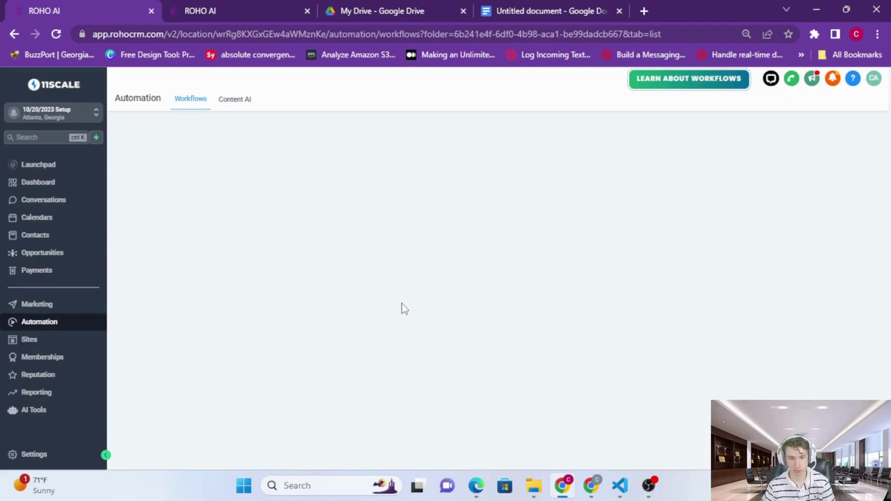
{"action": "scroll", "coordinate": [287, 342], "scroll_direction": "down", "scroll_amount": 1}
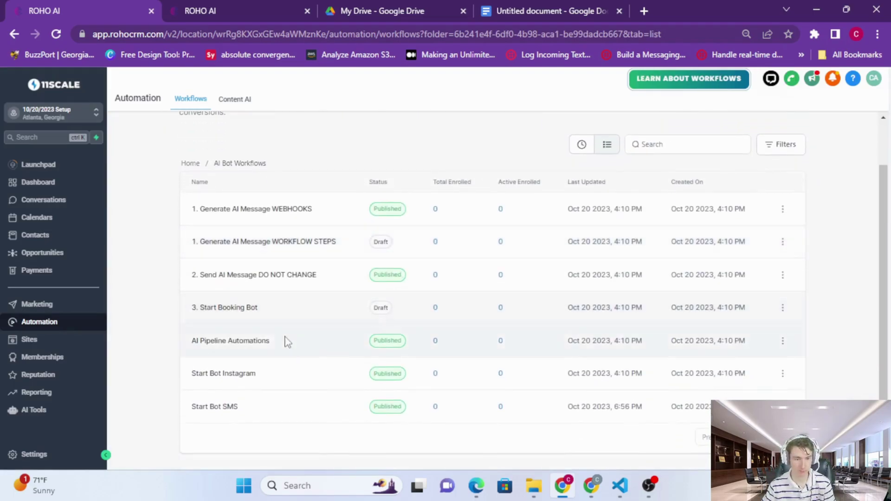
{"action": "left_click", "coordinate": [249, 308]}
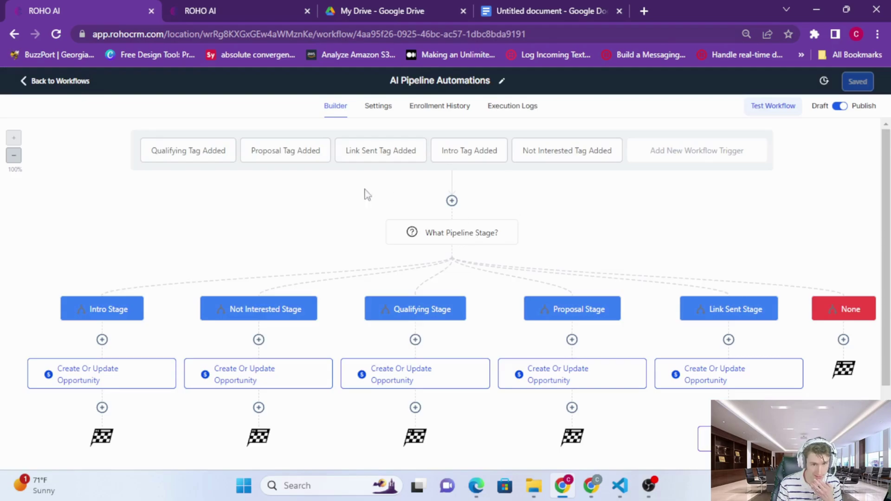
{"action": "left_click", "coordinate": [190, 154]}
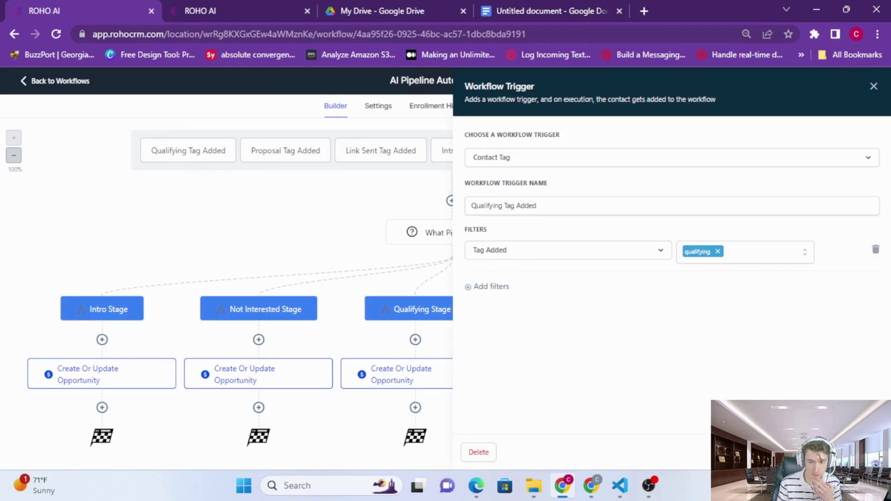
{"action": "key", "text": "Escape"}
{"action": "left_click", "coordinate": [273, 158]}
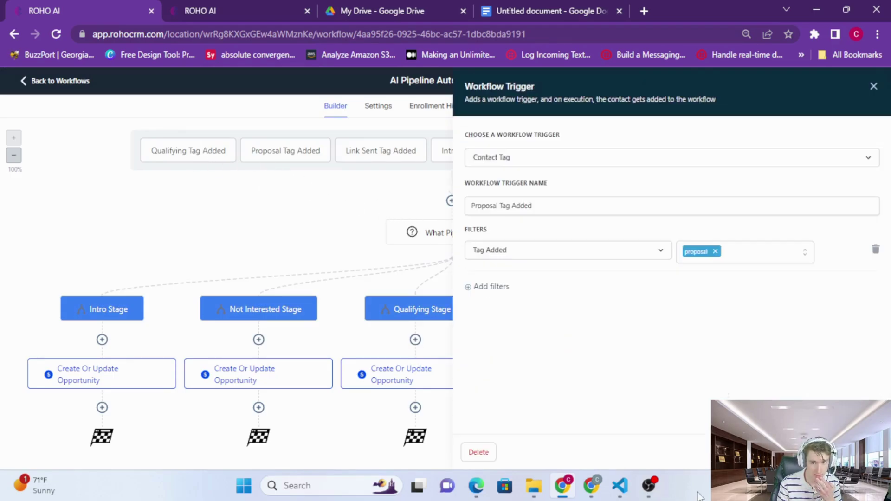
{"action": "key", "text": "Escape"}
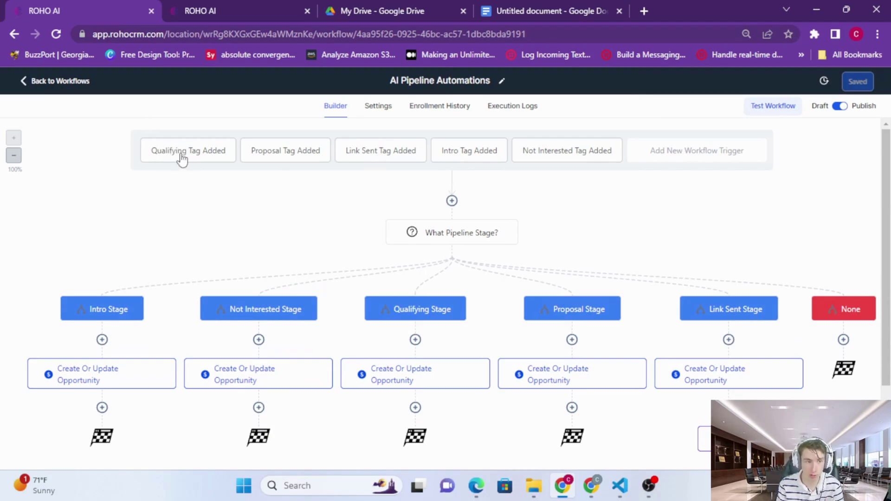
{"action": "left_click", "coordinate": [183, 157]}
{"action": "left_click", "coordinate": [874, 86]}
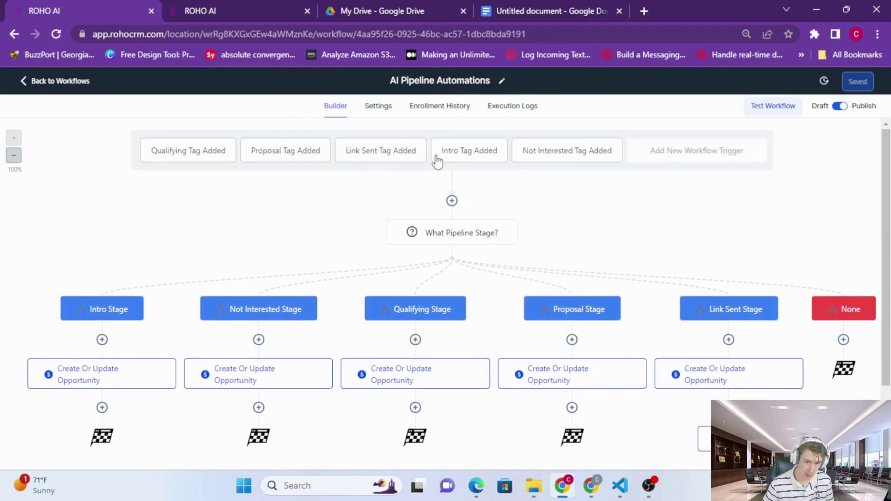
{"action": "left_click", "coordinate": [409, 152]}
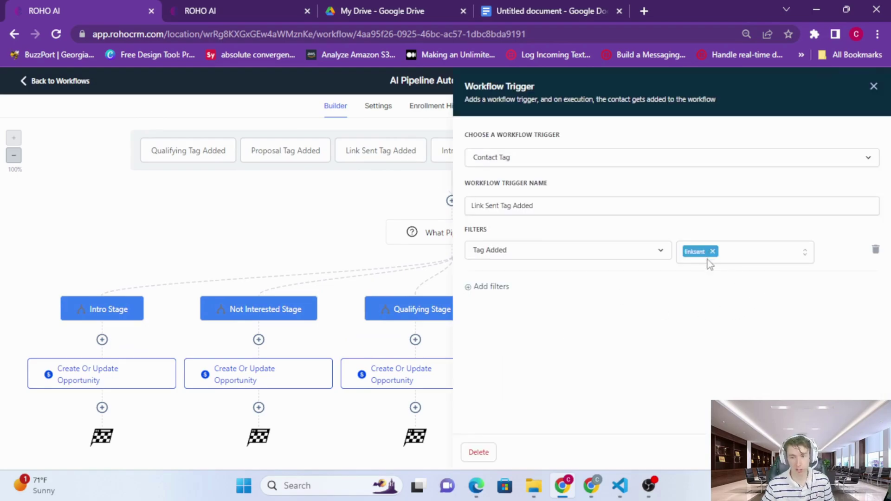
{"action": "key", "text": "Escape"}
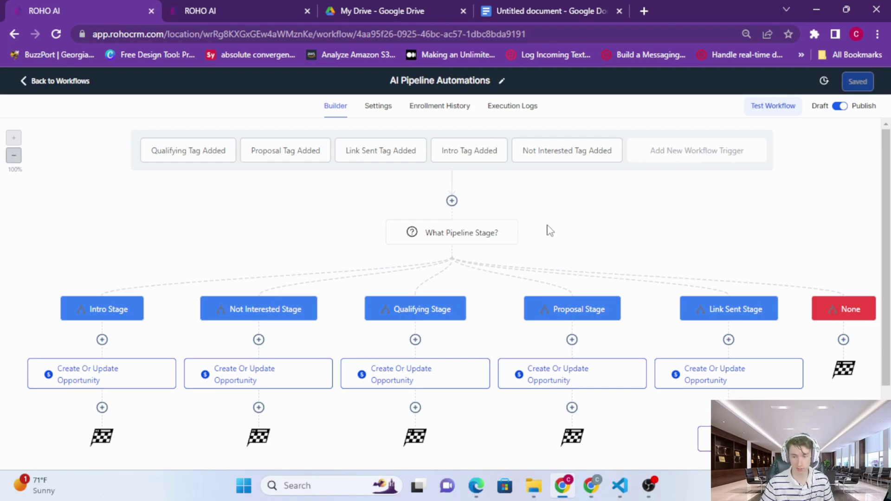
- Scroll through the AI Pipeline Automations stages on the canvas, then go back to the workflows list
{"action": "scroll", "coordinate": [550, 230], "scroll_direction": "down", "scroll_amount": 3}
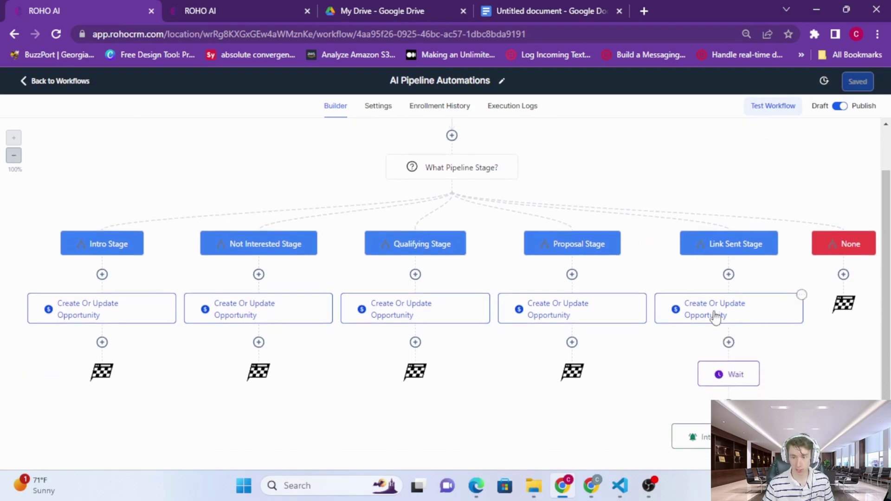
{"action": "scroll", "coordinate": [726, 331], "scroll_direction": "up", "scroll_amount": 3}
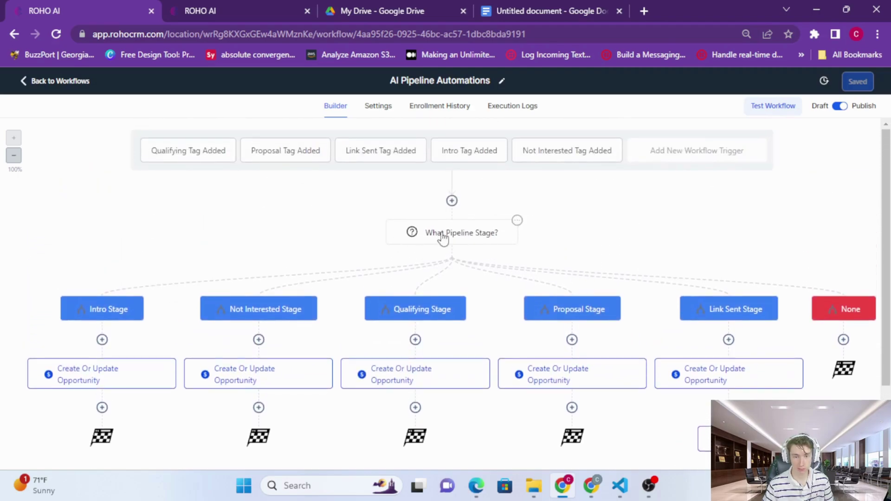
{"action": "scroll", "coordinate": [737, 352], "scroll_direction": "down", "scroll_amount": 2}
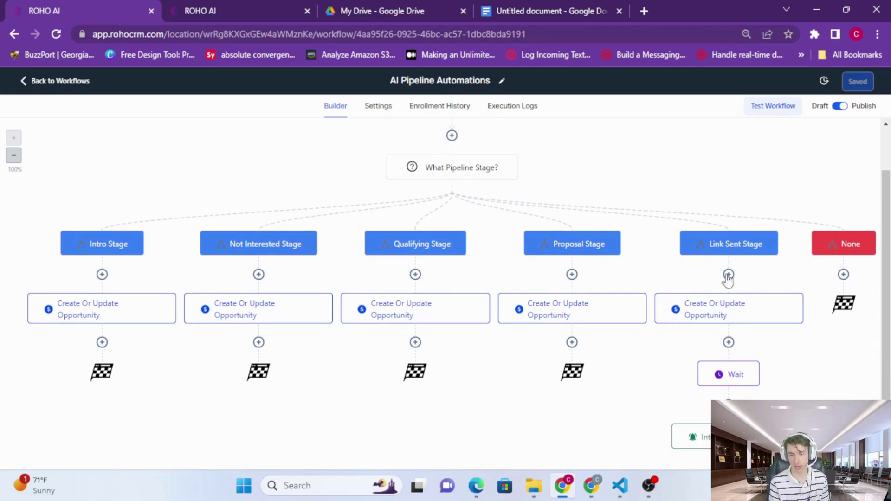
{"action": "scroll", "coordinate": [745, 369], "scroll_direction": "down", "scroll_amount": 3}
{"action": "scroll", "coordinate": [735, 353], "scroll_direction": "up", "scroll_amount": 1}
{"action": "scroll", "coordinate": [735, 353], "scroll_direction": "up", "scroll_amount": 1}
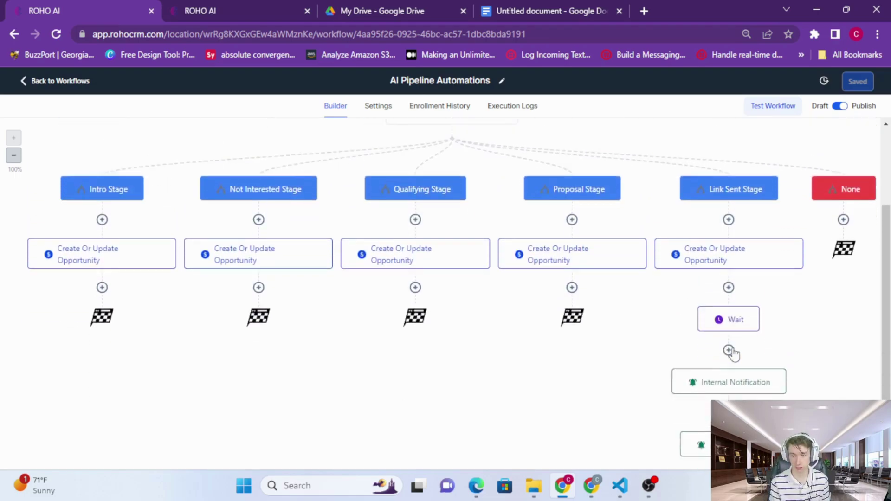
{"action": "scroll", "coordinate": [754, 364], "scroll_direction": "down", "scroll_amount": 2}
{"action": "scroll", "coordinate": [752, 360], "scroll_direction": "up", "scroll_amount": 4}
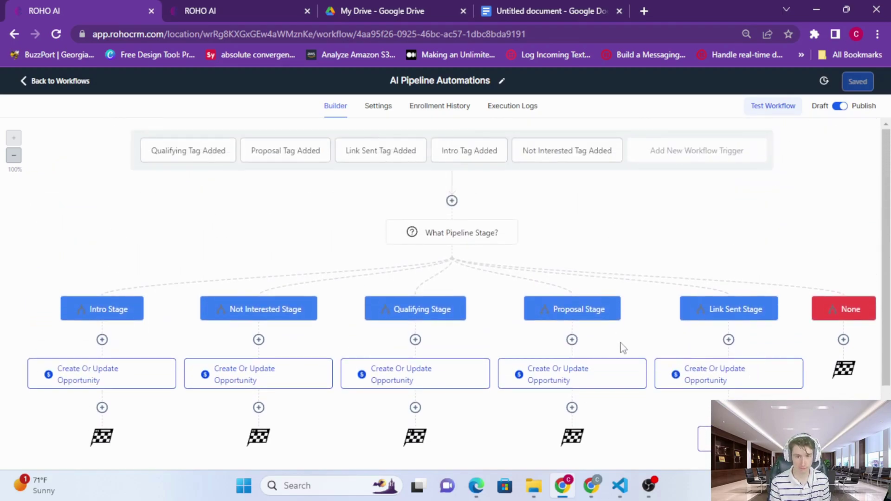
{"action": "left_click", "coordinate": [71, 83]}
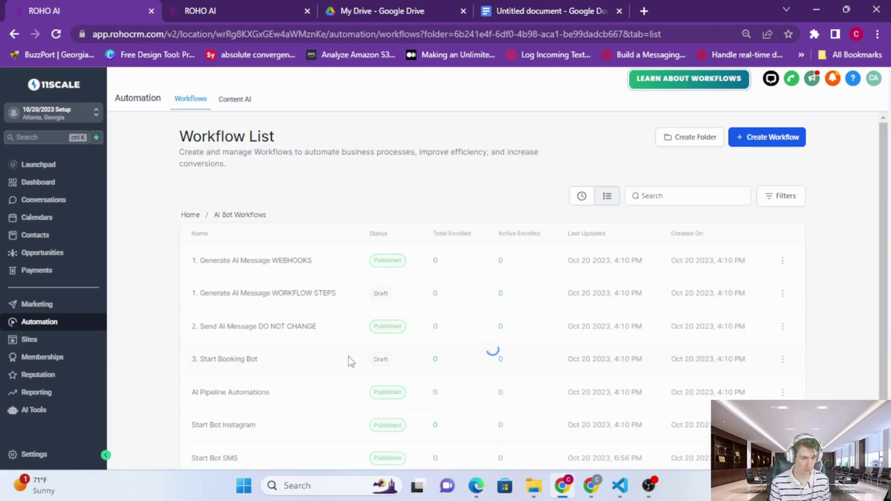
- Open 3. Start Booking Bot, check its linksent Contact Tag trigger, and open the Remove Tag step
{"action": "scroll", "coordinate": [330, 338], "scroll_direction": "down", "scroll_amount": 1}
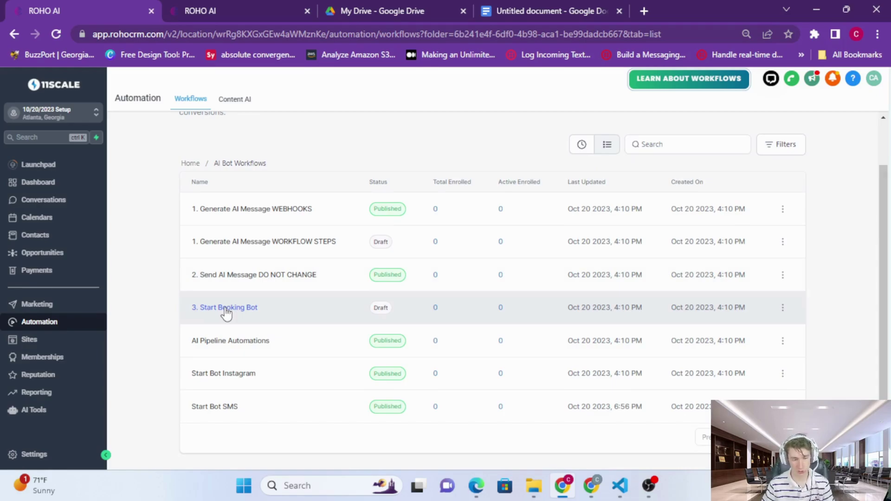
{"action": "left_click", "coordinate": [226, 311]}
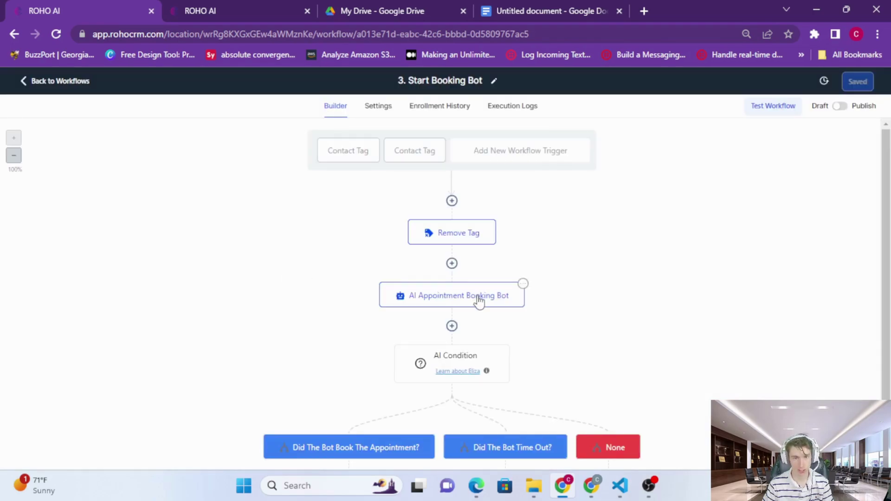
{"action": "left_click", "coordinate": [363, 159]}
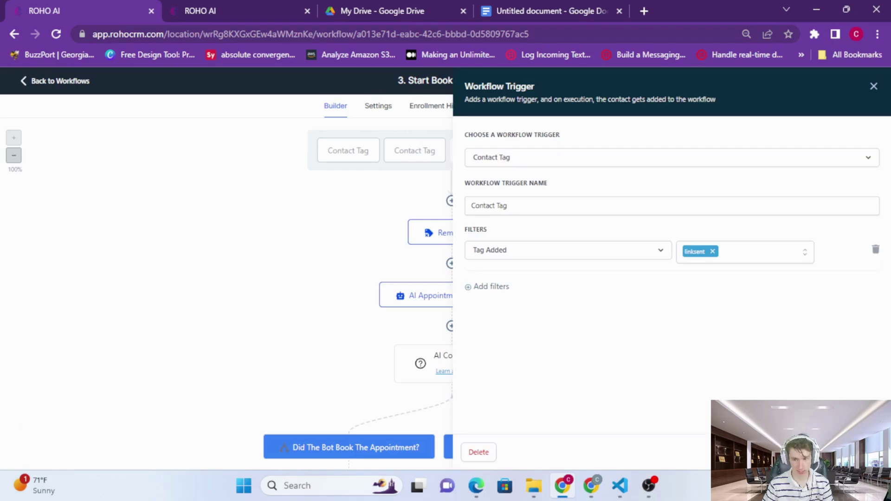
{"action": "key", "text": "Escape"}
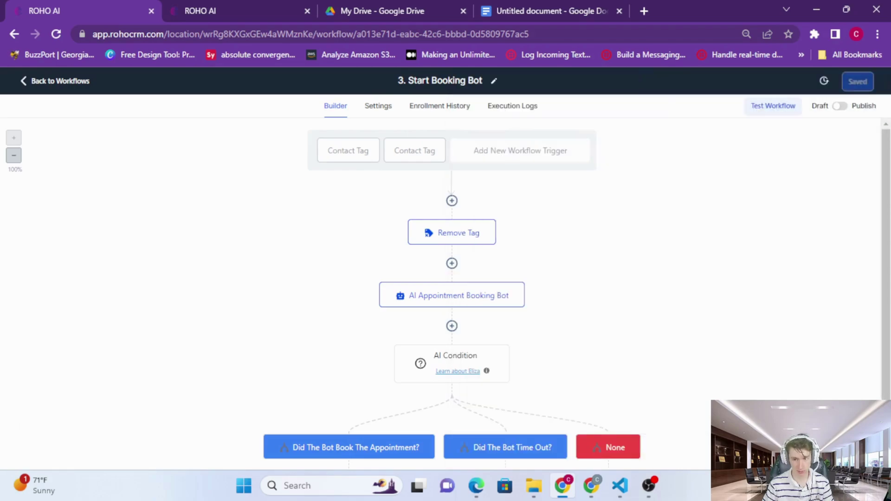
{"action": "left_click", "coordinate": [362, 167]}
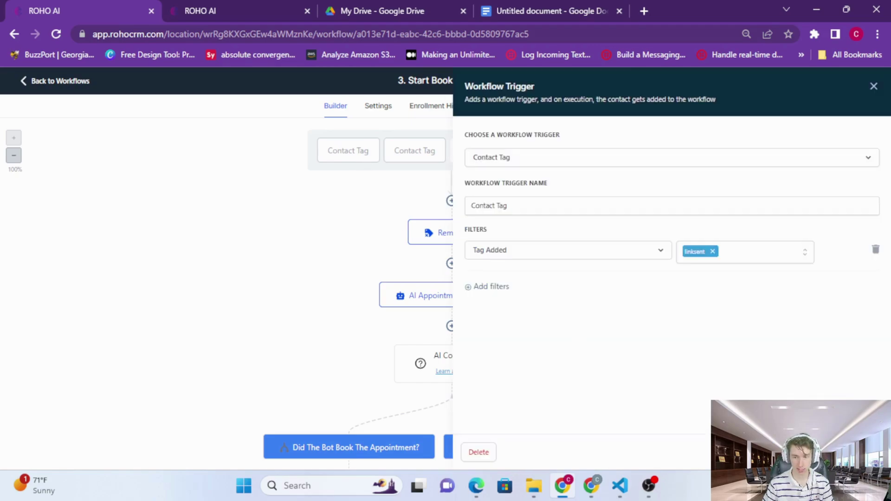
{"action": "key", "text": "Escape"}
{"action": "left_click", "coordinate": [470, 242]}
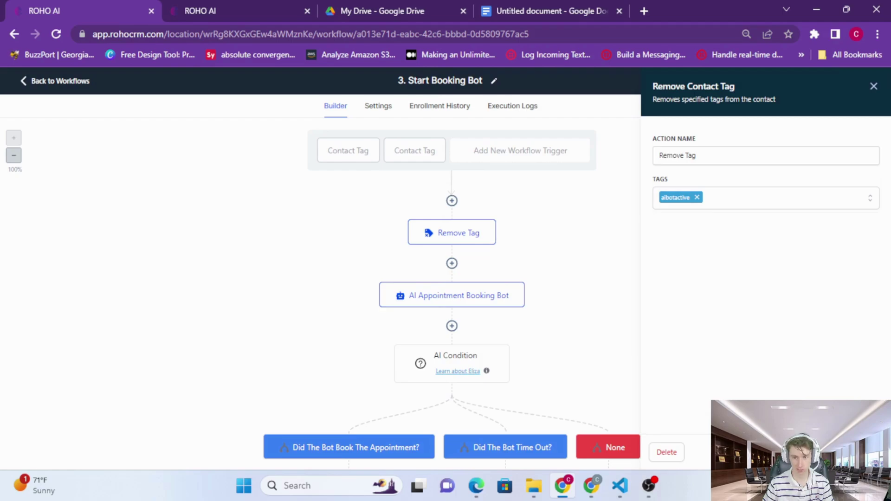
- Close the Remove Tag settings and review the AI Appointment Booking Bot step's settings
{"action": "key", "text": "Escape"}
{"action": "left_click", "coordinate": [433, 295]}
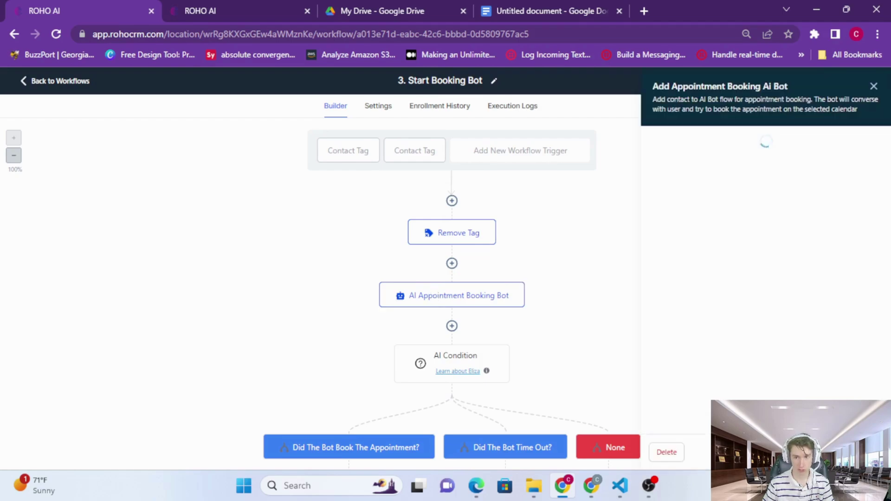
{"action": "scroll", "coordinate": [837, 219], "scroll_direction": "down", "scroll_amount": 3}
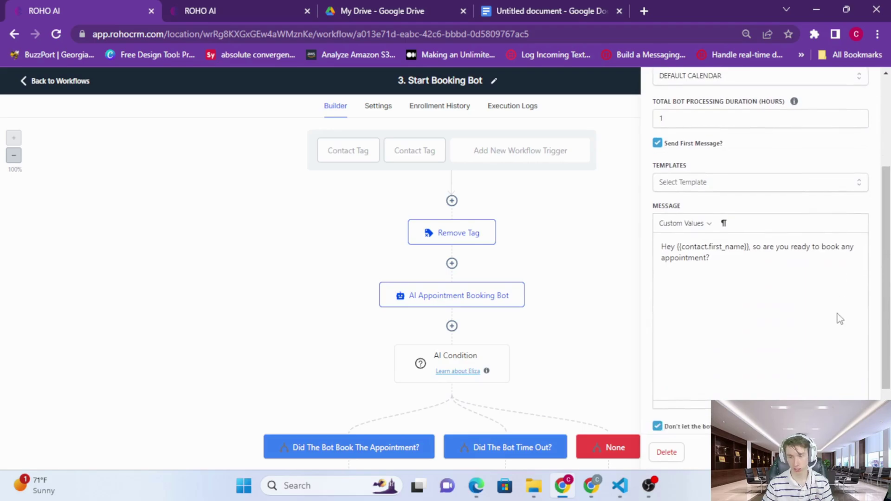
{"action": "scroll", "coordinate": [841, 319], "scroll_direction": "down", "scroll_amount": 2}
{"action": "left_click", "coordinate": [599, 310]}
{"action": "scroll", "coordinate": [597, 309], "scroll_direction": "down", "scroll_amount": 2}
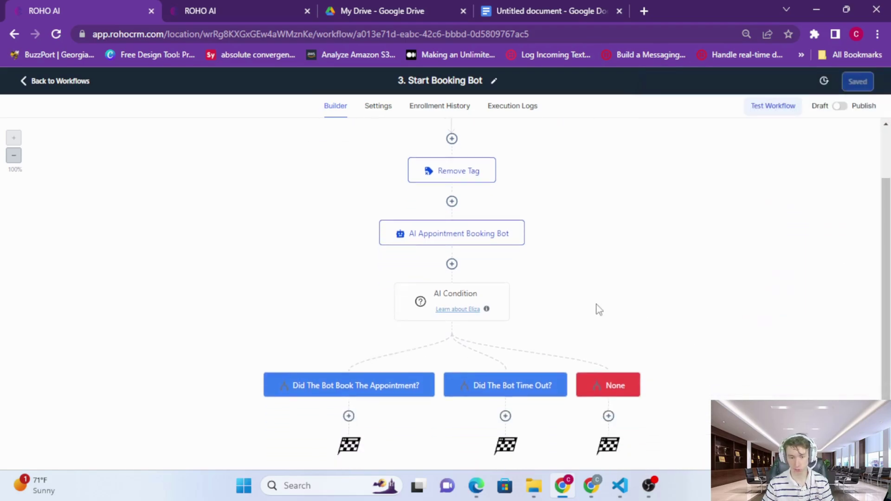
{"action": "scroll", "coordinate": [539, 350], "scroll_direction": "up", "scroll_amount": 2}
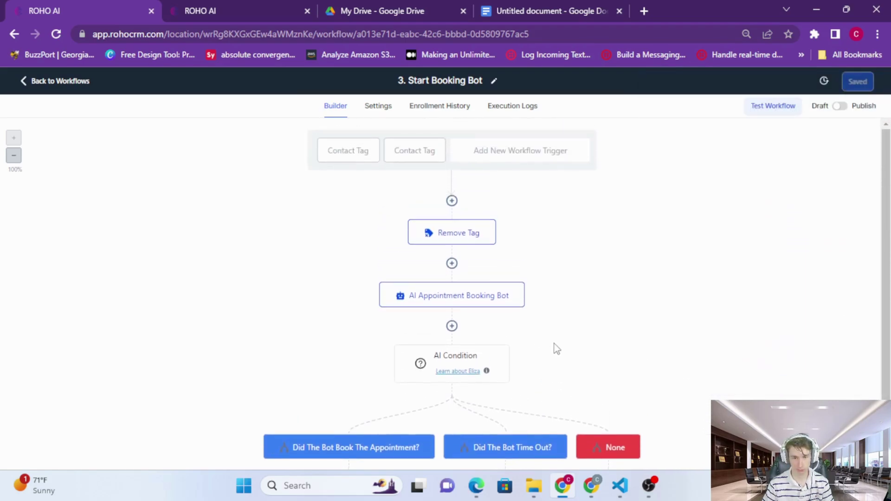
- Toggle the workflow from Draft to Publish, recheck the booking bot step, and confirm leaving
{"action": "left_click", "coordinate": [841, 111]}
{"action": "left_click", "coordinate": [469, 308]}
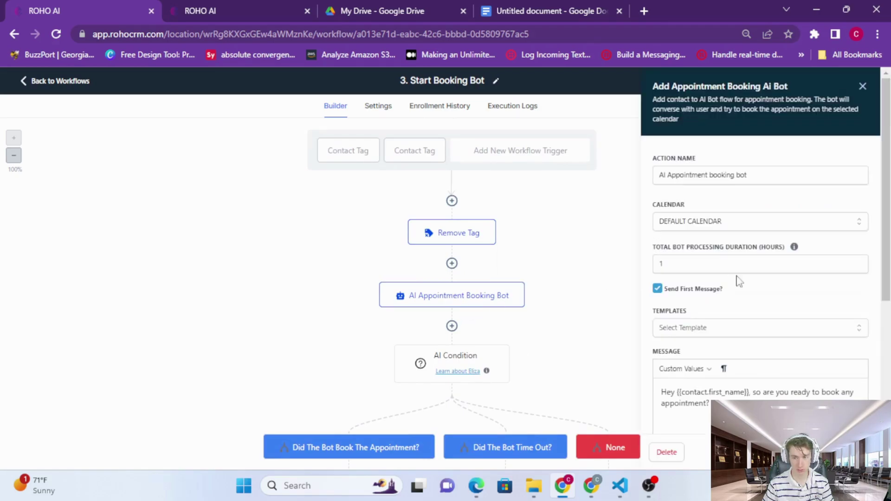
{"action": "left_click", "coordinate": [863, 87]}
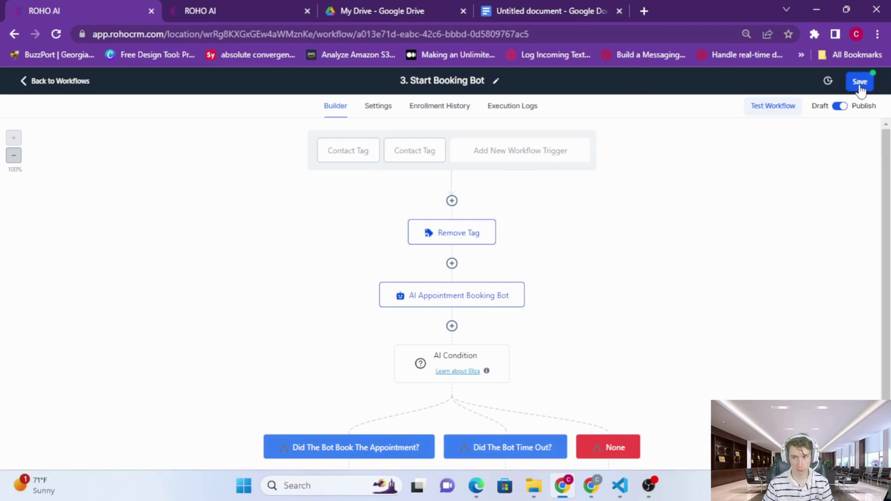
{"action": "left_click", "coordinate": [44, 80]}
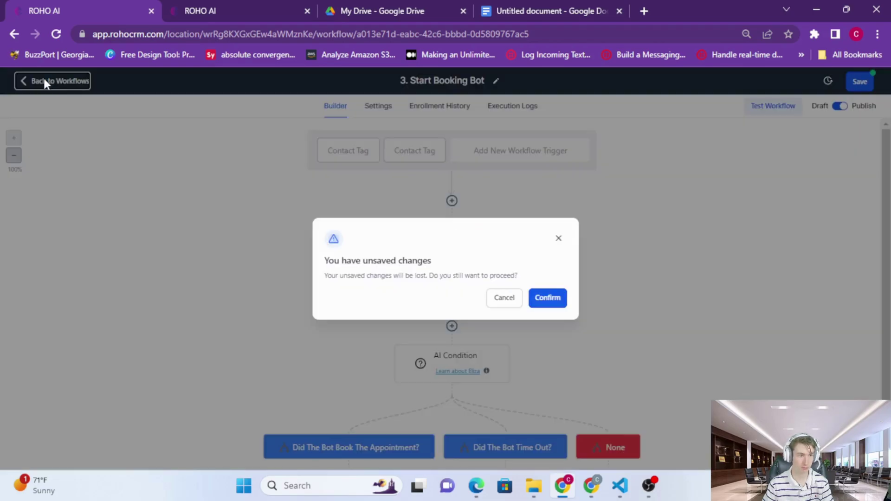
{"action": "left_click", "coordinate": [539, 301]}
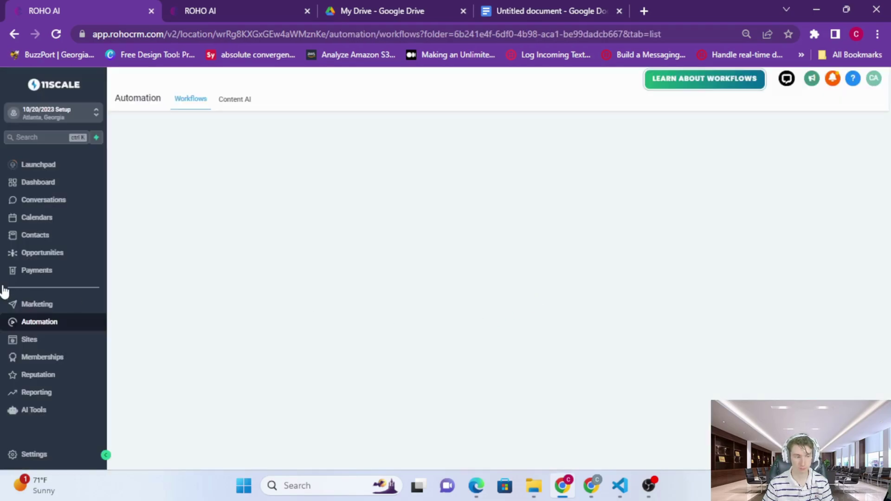